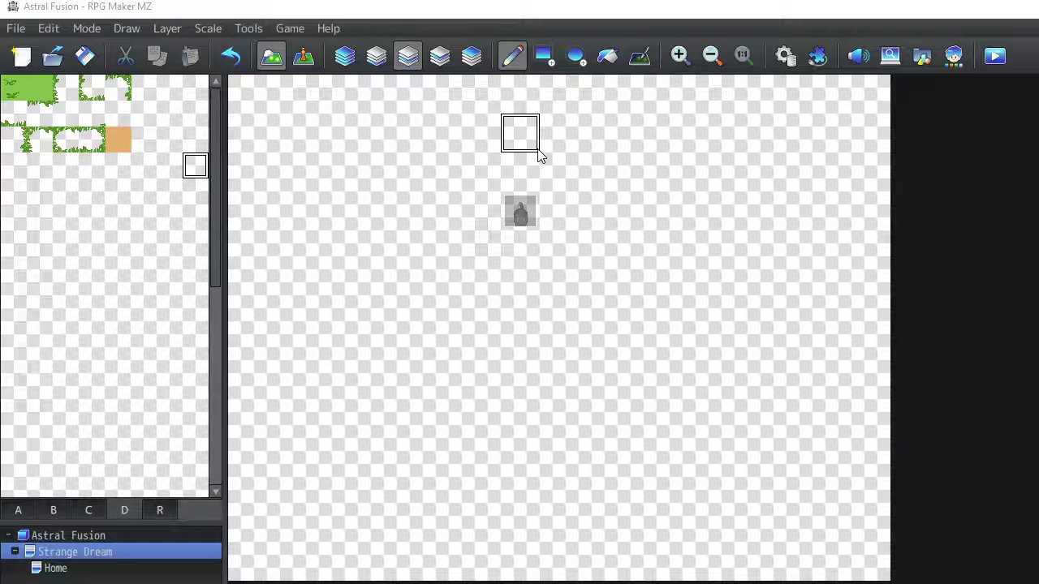
# Open Overworld's tileset settings and preview walls images such as SF_Inside_B, World_A1 and SF_Outside_C.
pyautogui.click(785, 56)
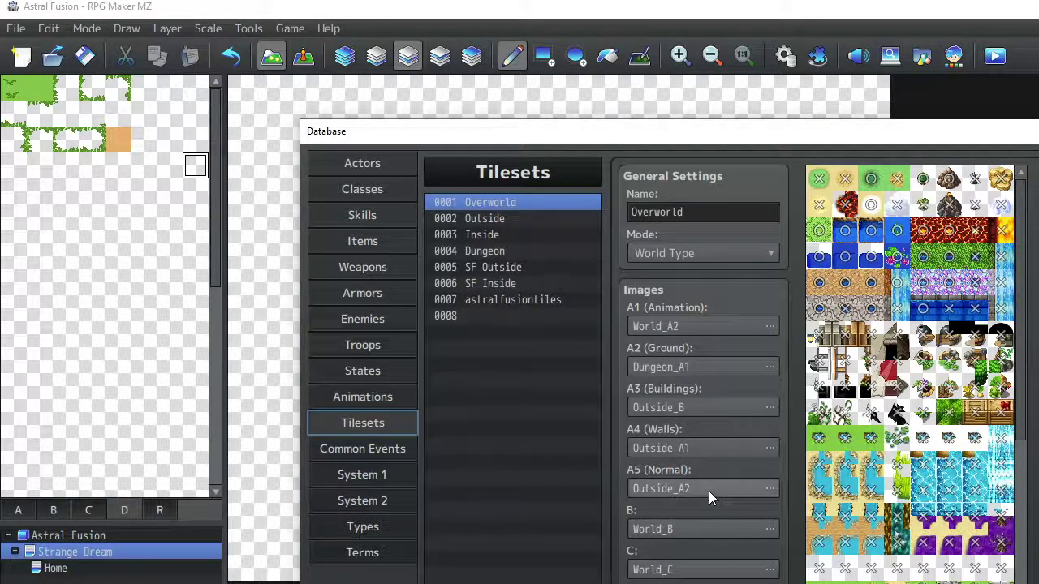
pyautogui.click(691, 446)
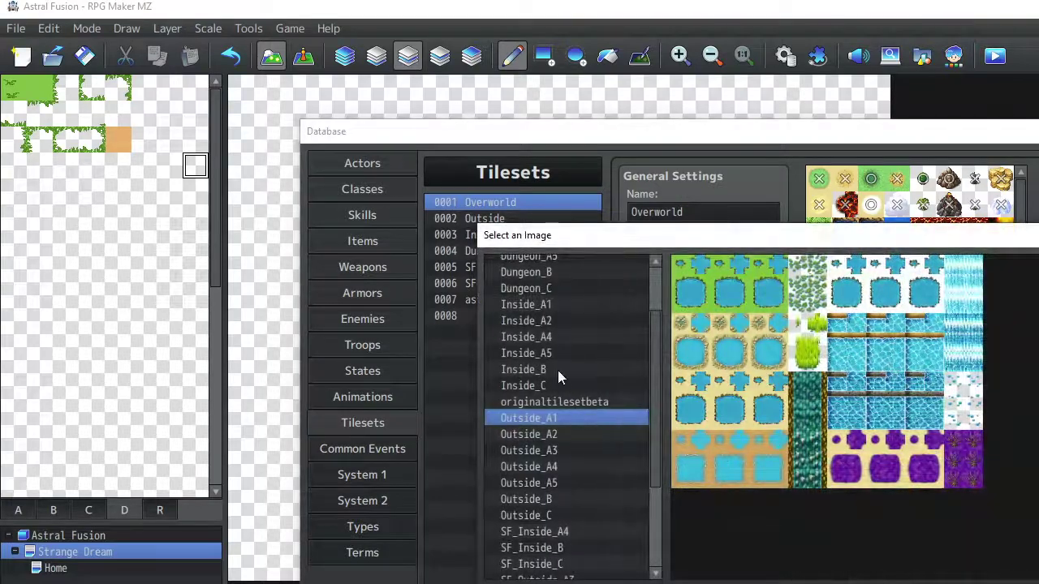
pyautogui.click(552, 336)
pyautogui.click(552, 288)
pyautogui.click(568, 451)
pyautogui.click(580, 499)
pyautogui.click(584, 549)
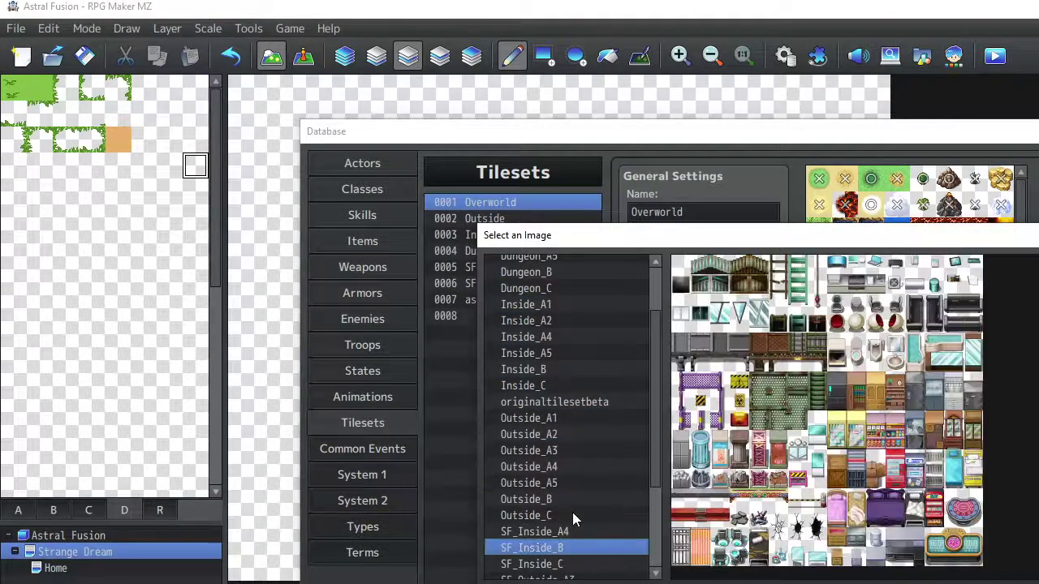
pyautogui.scroll(-2, 575, 519)
pyautogui.click(576, 529)
pyautogui.scroll(-2, 577, 487)
pyautogui.click(582, 525)
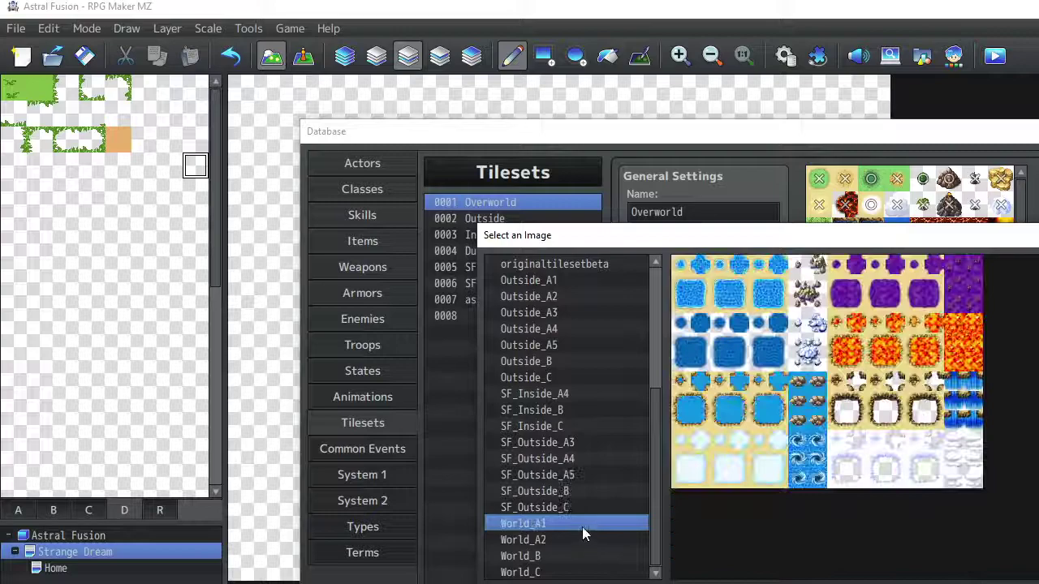
pyautogui.click(572, 426)
pyautogui.click(578, 506)
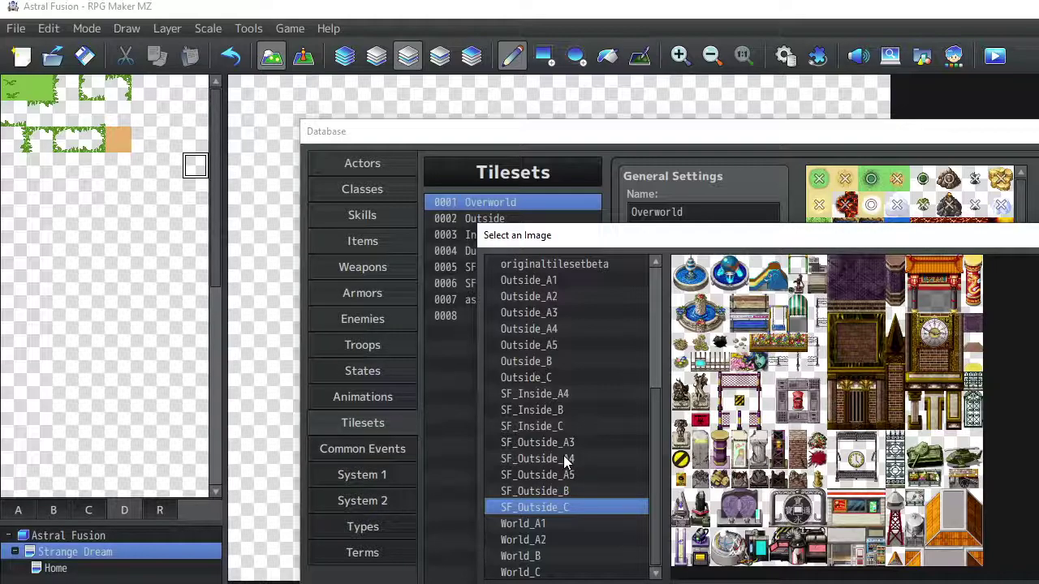
# Preview SF_Outside_A4, SF_Inside_A4, Dungeon_C and originaltilesetbeta, then cancel without changing the walls image.
pyautogui.click(544, 461)
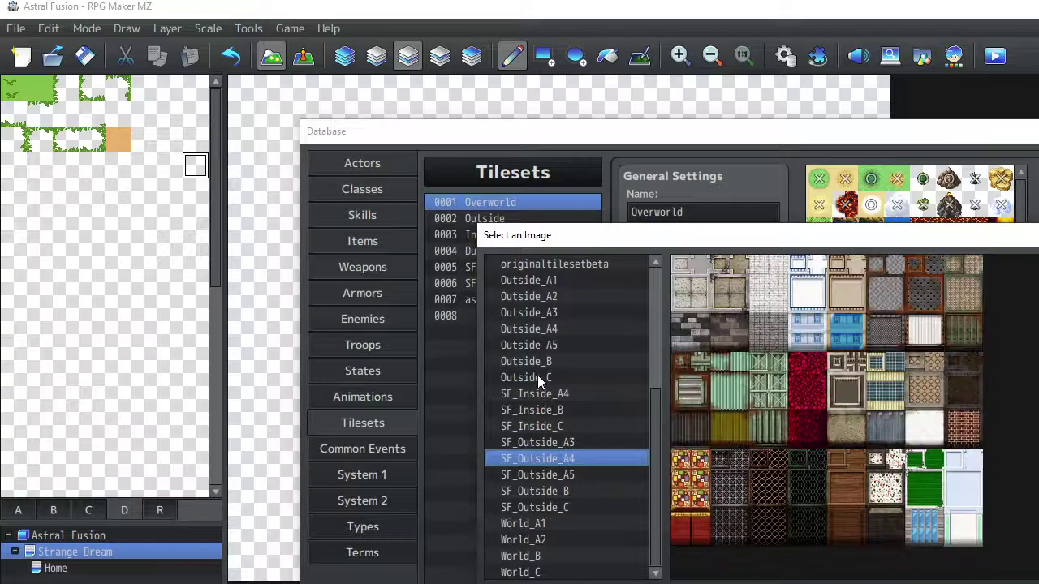
pyautogui.scroll(1, 543, 487)
pyautogui.click(539, 475)
pyautogui.click(537, 443)
pyautogui.scroll(2, 536, 415)
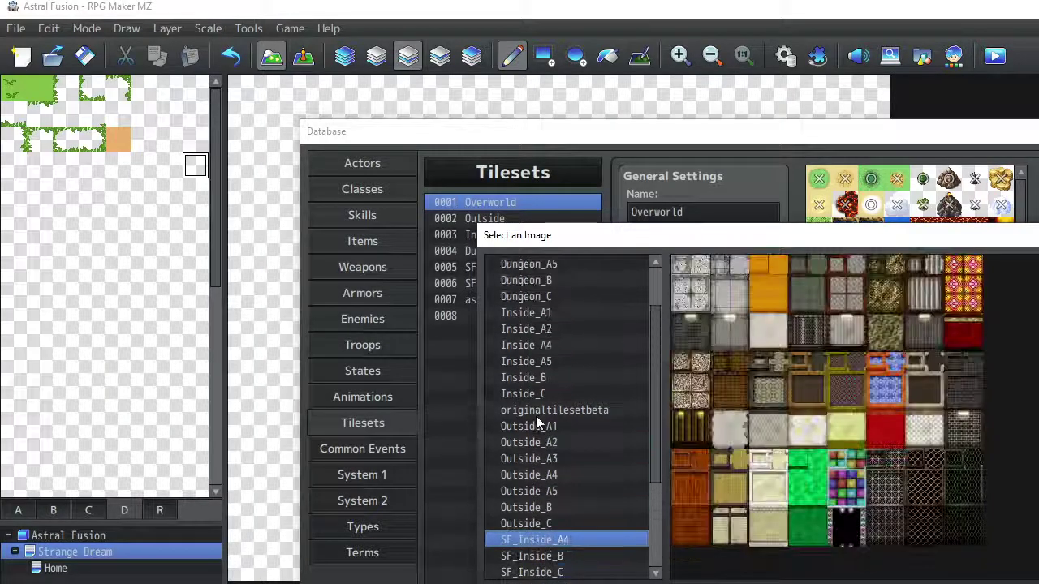
pyautogui.scroll(1, 535, 415)
pyautogui.click(535, 421)
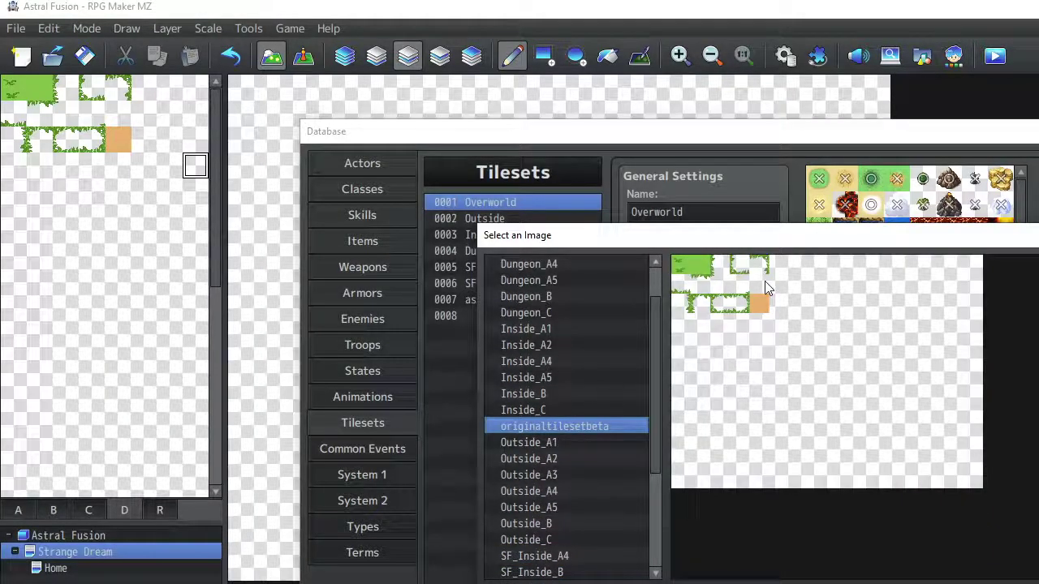
pyautogui.scroll(1, 550, 316)
pyautogui.click(554, 361)
pyautogui.click(570, 476)
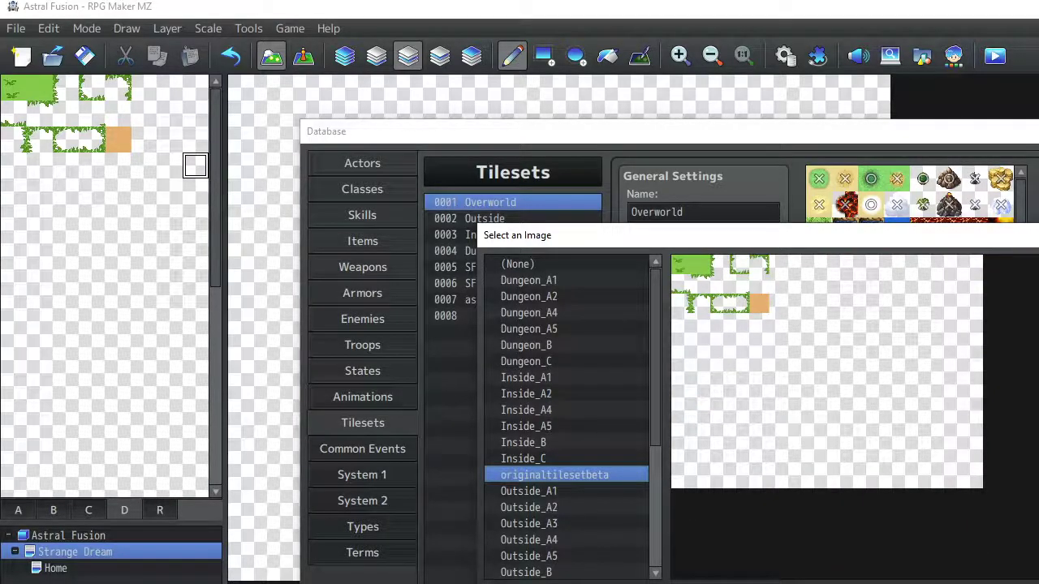
pyautogui.press('Escape')
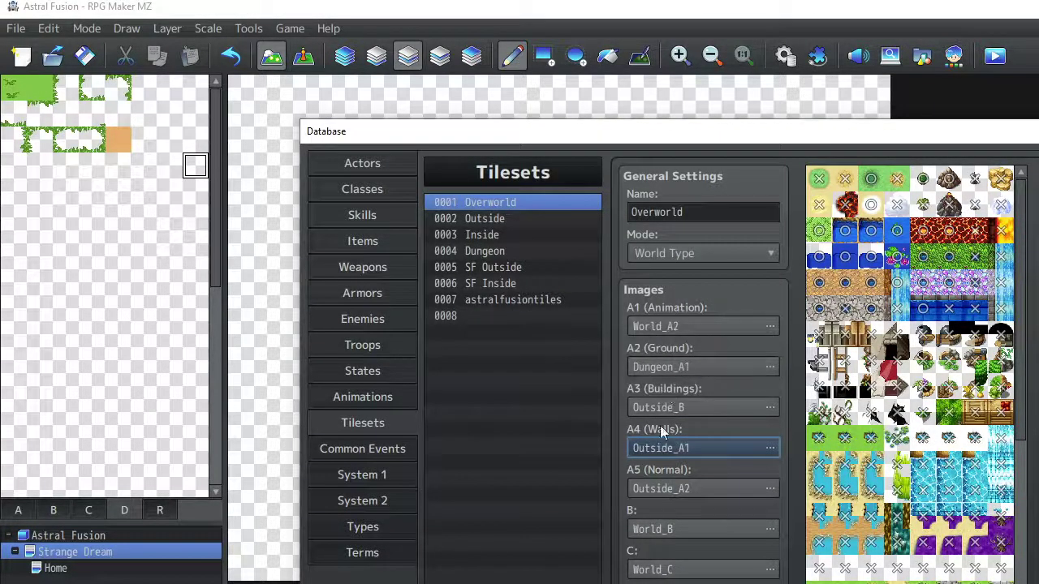
# Inspect the SF Outside, Inside, astralfusiontiles and empty 0008 tilesets, then return to 0001 Overworld.
pyautogui.click(489, 267)
pyautogui.click(491, 205)
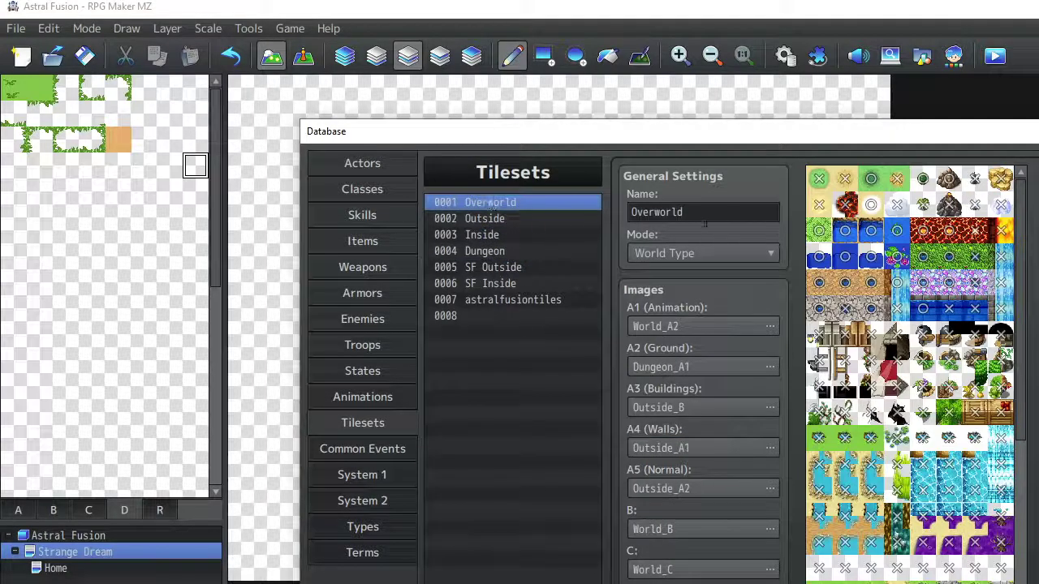
pyautogui.click(483, 236)
pyautogui.click(478, 315)
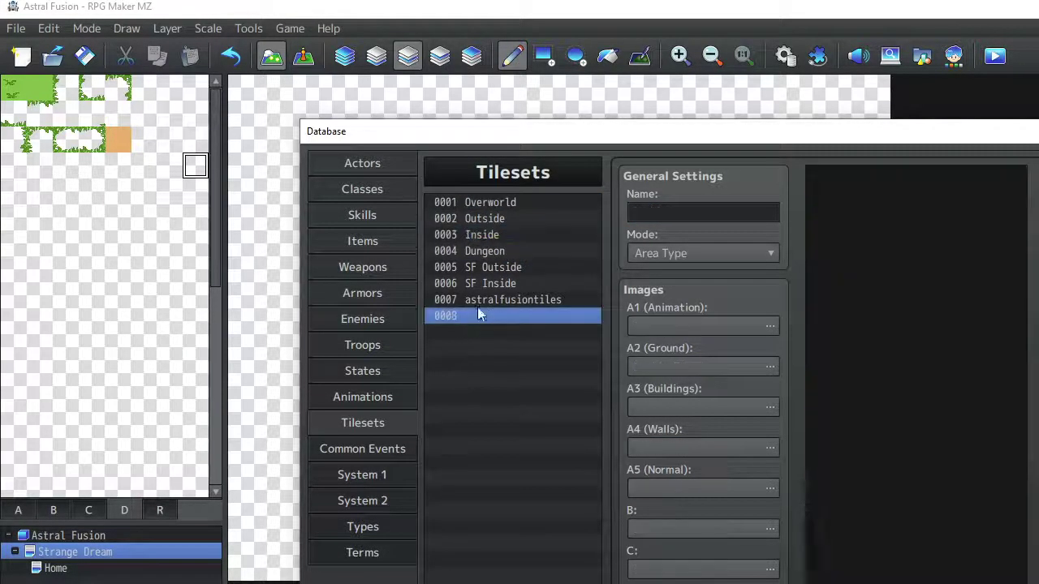
pyautogui.click(480, 300)
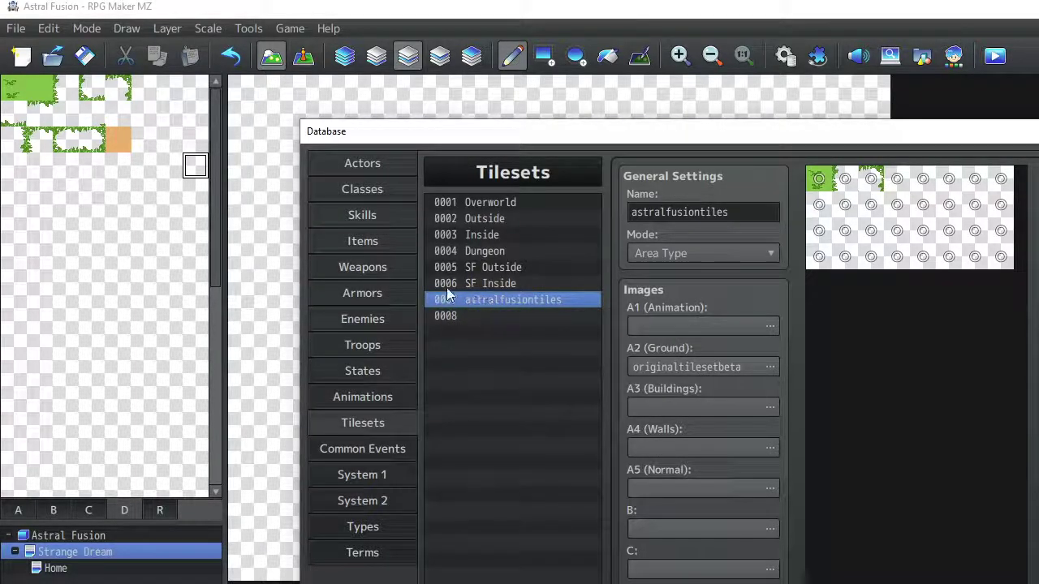
pyautogui.click(484, 283)
pyautogui.press('Up')
pyautogui.press('Up')
pyautogui.press('Up')
pyautogui.press('Up')
pyautogui.press('Up')
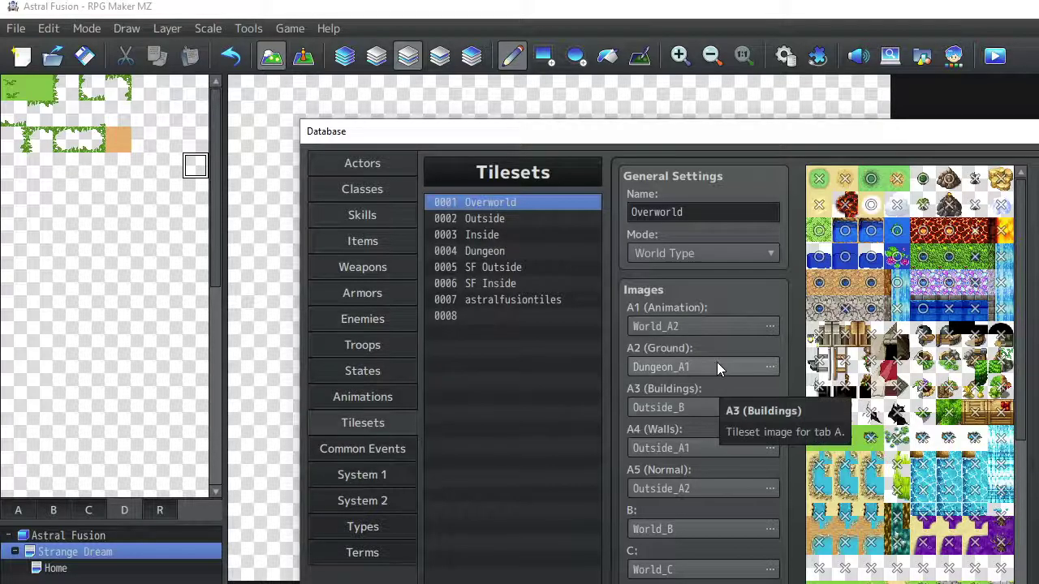
# Set Overworld's A2 (Ground) image to originaltilesetbeta and close the Database with OK.
pyautogui.doubleClick(671, 365)
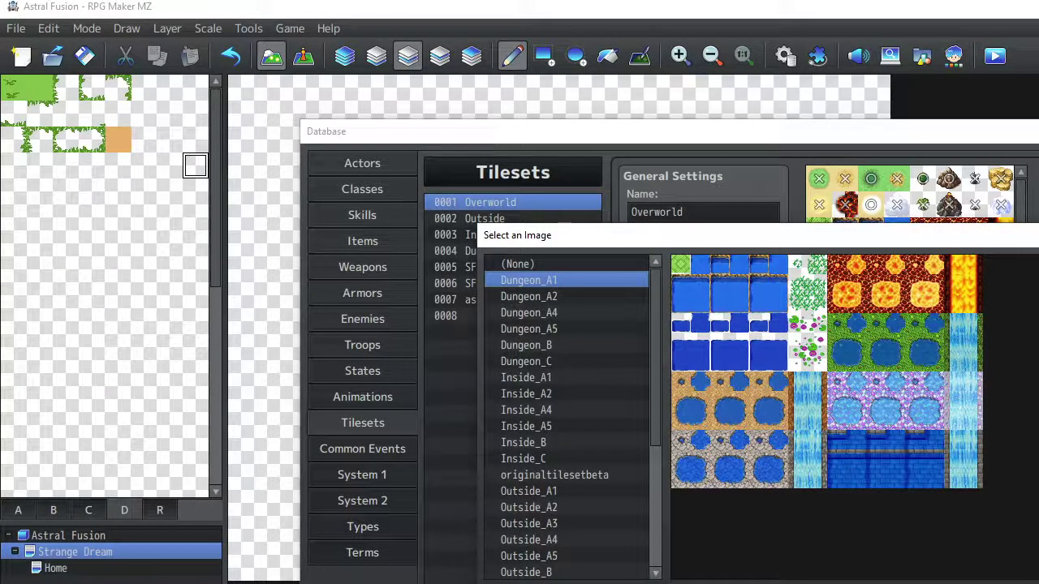
pyautogui.press('Escape')
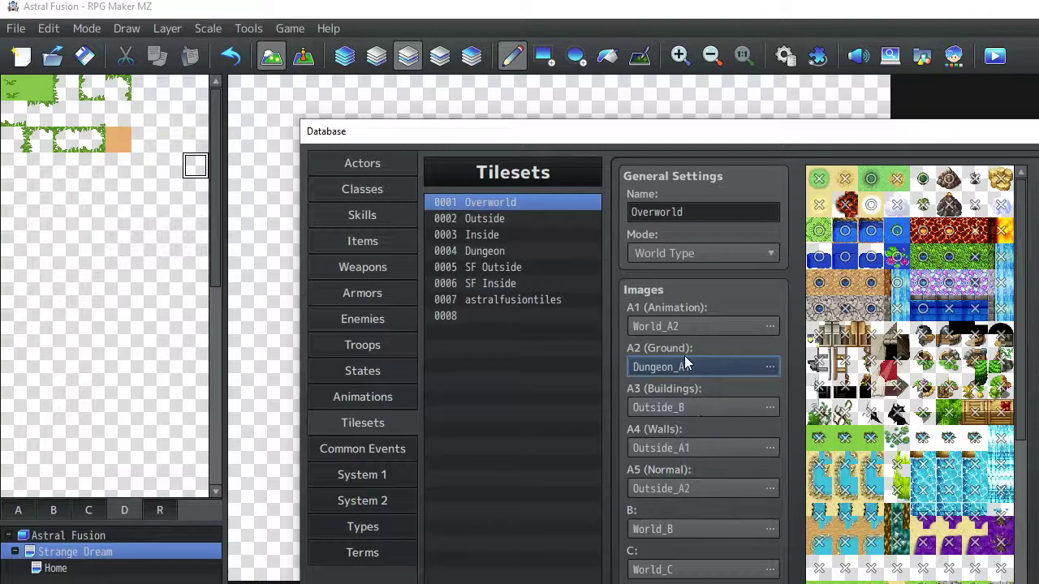
pyautogui.doubleClick(695, 367)
pyautogui.click(637, 475)
pyautogui.press('Return')
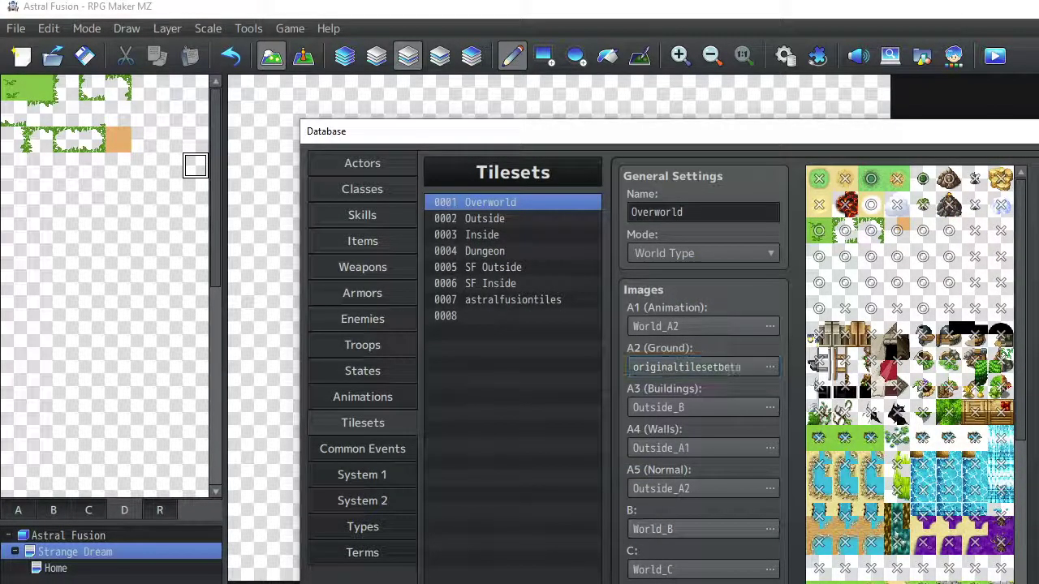
pyautogui.press('Return')
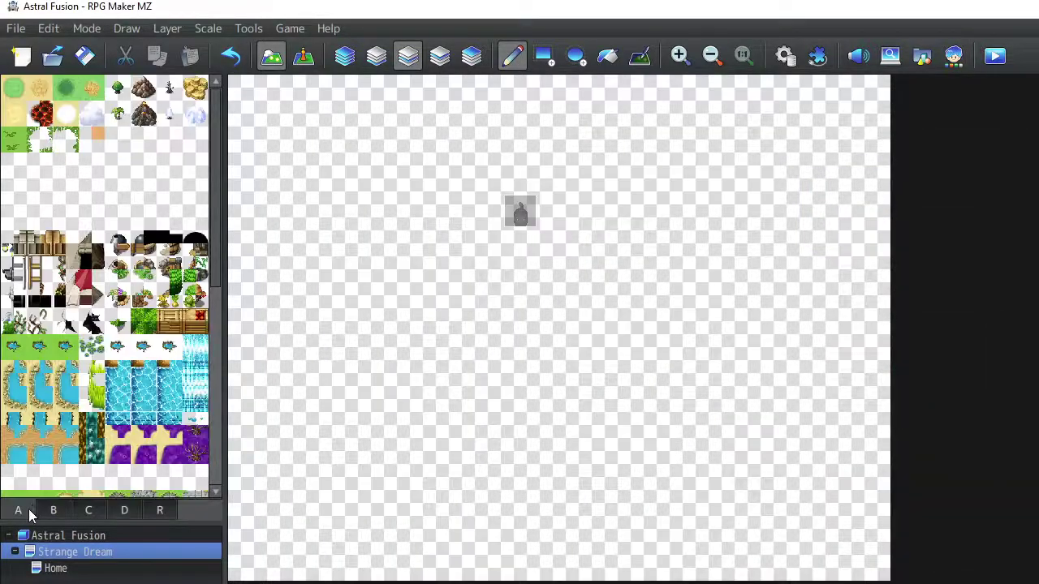
pyautogui.click(64, 139)
pyautogui.click(364, 219)
pyautogui.click(442, 259)
pyautogui.moveTo(468, 300)
pyautogui.mouseDown()
pyautogui.moveTo(510, 185)
pyautogui.moveTo(403, 369)
pyautogui.moveTo(658, 322)
pyautogui.mouseUp()
pyautogui.click(13, 140)
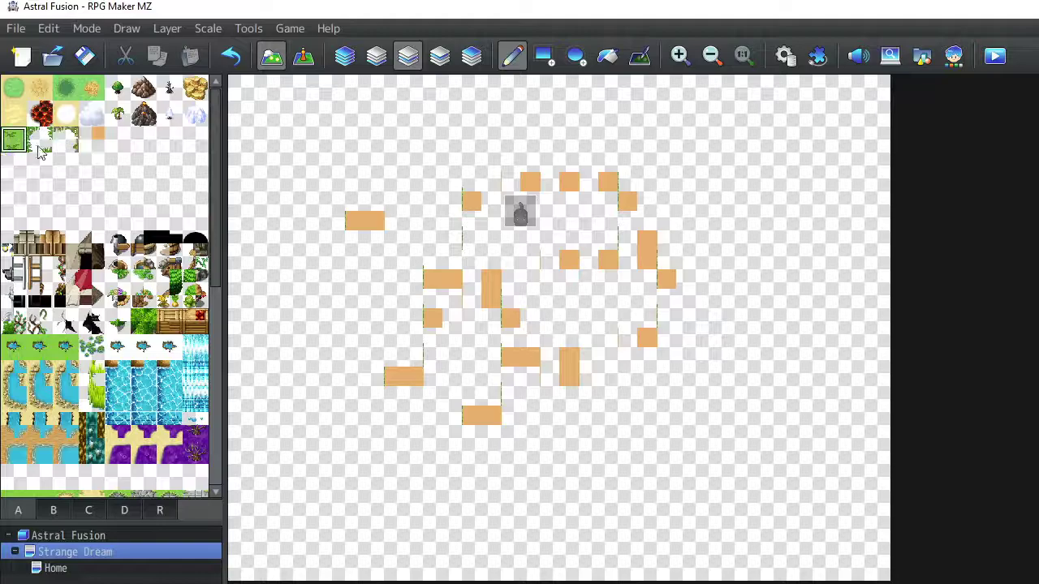
pyautogui.moveTo(519, 218)
pyautogui.mouseDown()
pyautogui.moveTo(484, 211)
pyautogui.moveTo(600, 327)
pyautogui.moveTo(442, 215)
pyautogui.moveTo(403, 284)
pyautogui.moveTo(487, 406)
pyautogui.moveTo(382, 374)
pyautogui.mouseUp()
pyautogui.click(66, 88)
pyautogui.moveTo(482, 212)
pyautogui.mouseDown()
pyautogui.moveTo(600, 235)
pyautogui.moveTo(369, 236)
pyautogui.moveTo(503, 217)
pyautogui.moveTo(594, 171)
pyautogui.moveTo(477, 284)
pyautogui.moveTo(527, 276)
pyautogui.moveTo(430, 288)
pyautogui.mouseUp()
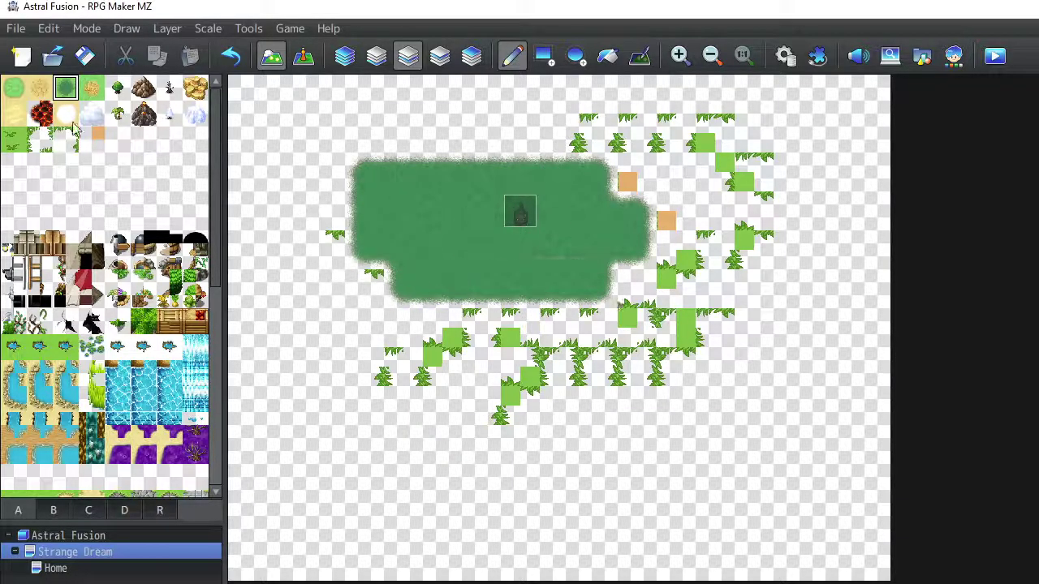
pyautogui.click(92, 140)
pyautogui.moveTo(471, 243)
pyautogui.mouseDown()
pyautogui.moveTo(546, 260)
pyautogui.moveTo(630, 167)
pyautogui.moveTo(584, 175)
pyautogui.mouseUp()
pyautogui.click(39, 140)
pyautogui.moveTo(559, 210)
pyautogui.mouseDown()
pyautogui.moveTo(418, 296)
pyautogui.moveTo(674, 287)
pyautogui.mouseUp()
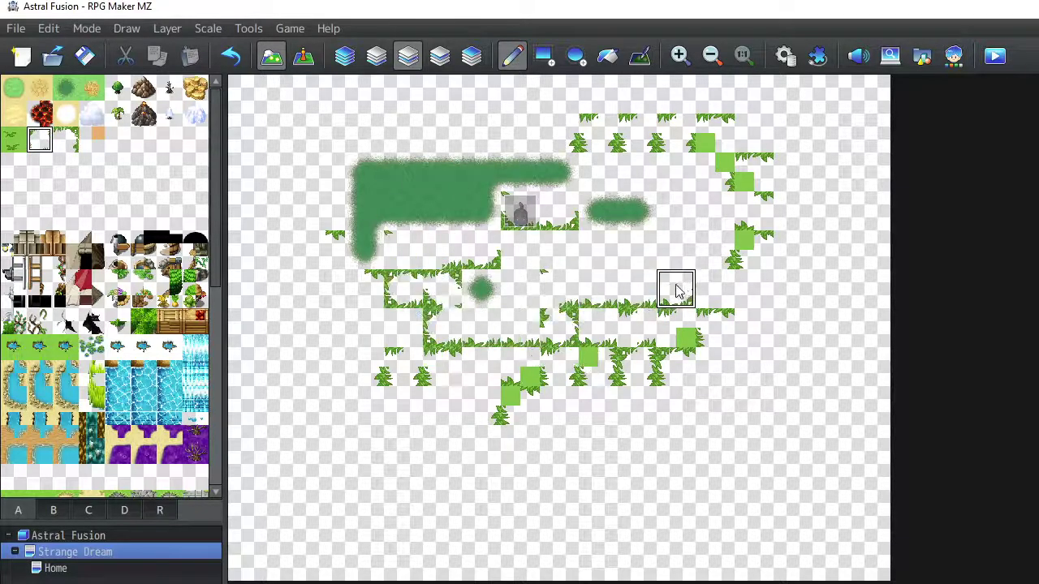
pyautogui.click(65, 139)
pyautogui.click(590, 262)
pyautogui.moveTo(589, 261)
pyautogui.mouseDown()
pyautogui.moveTo(464, 287)
pyautogui.moveTo(414, 284)
pyautogui.moveTo(480, 233)
pyautogui.moveTo(599, 206)
pyautogui.moveTo(672, 313)
pyautogui.moveTo(464, 316)
pyautogui.moveTo(489, 360)
pyautogui.moveTo(471, 377)
pyautogui.mouseUp()
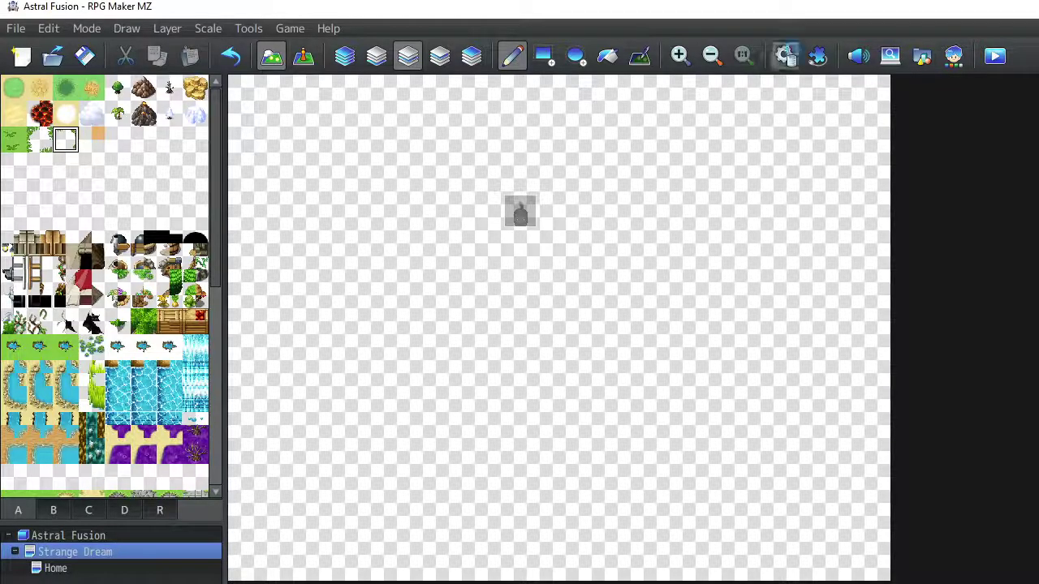
# Reopen the Database, confirm originaltilesetbeta as Overworld's A2 ground image, and close it.
pyautogui.click(785, 55)
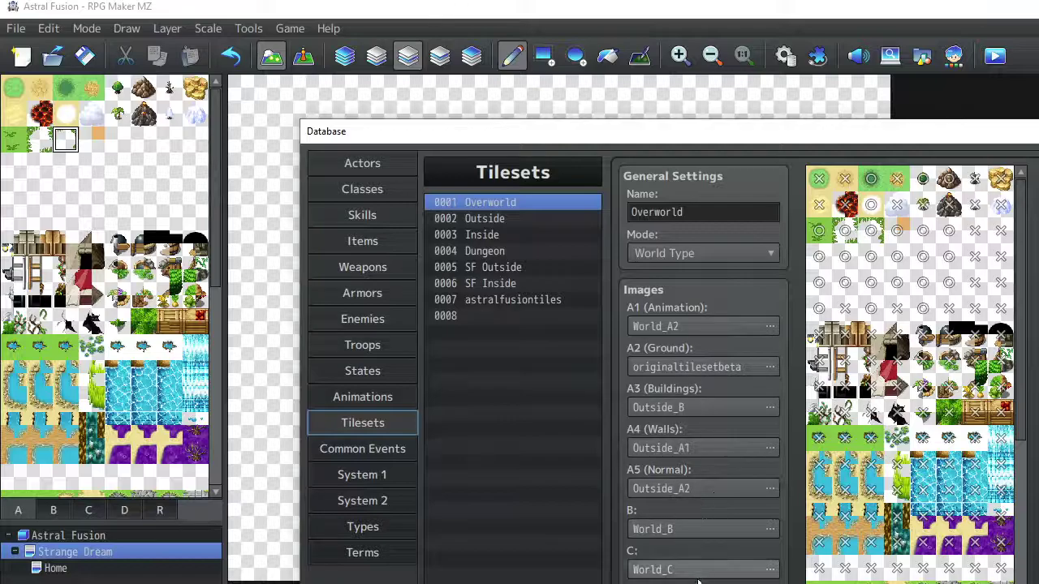
pyautogui.click(674, 528)
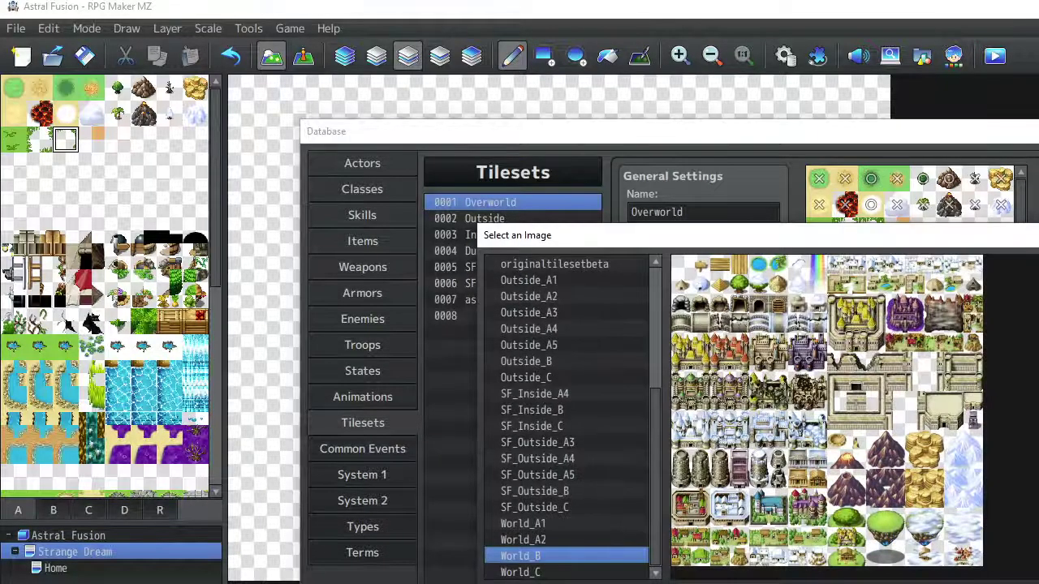
pyautogui.press('Escape')
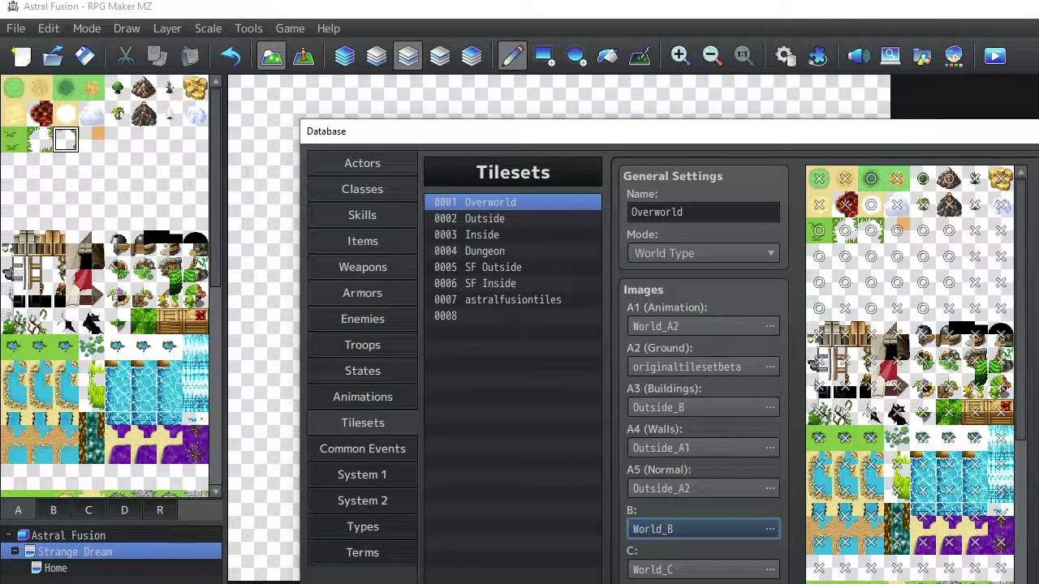
pyautogui.click(690, 367)
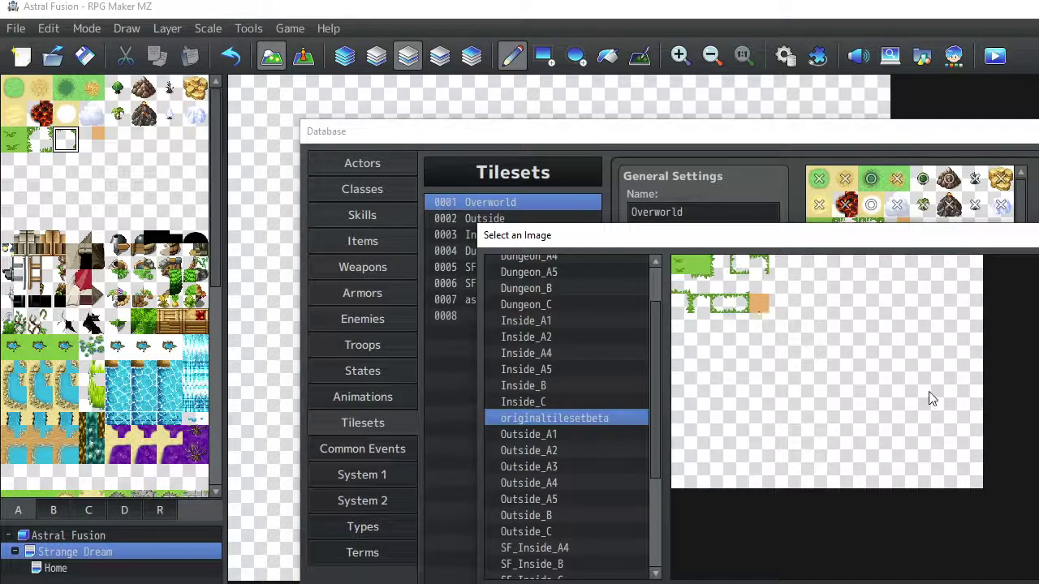
pyautogui.click(964, 577)
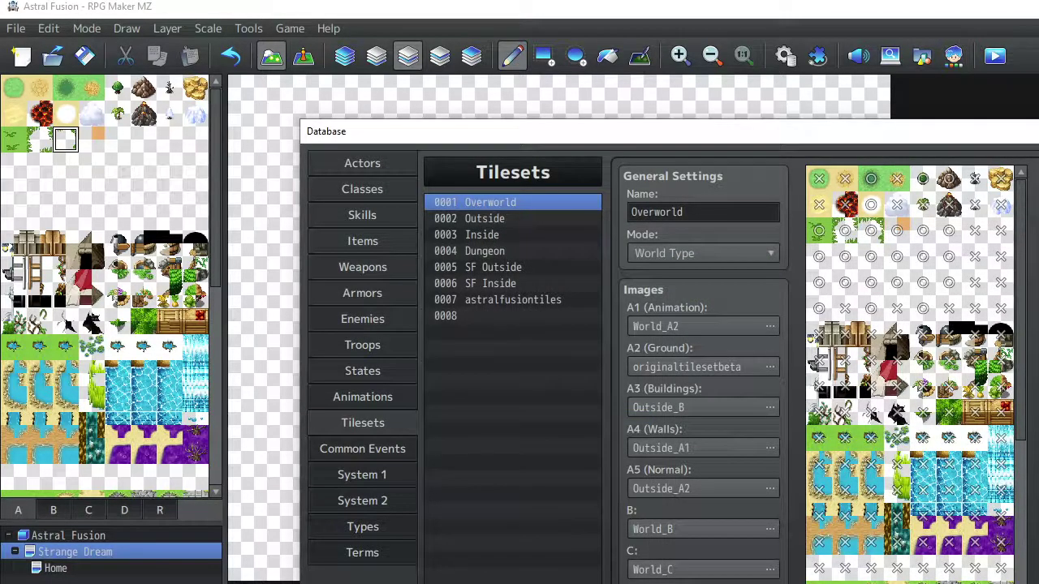
pyautogui.press('Return')
# Paint rows of grass around the event after undoing a trial block, then open the Database.
pyautogui.click(126, 510)
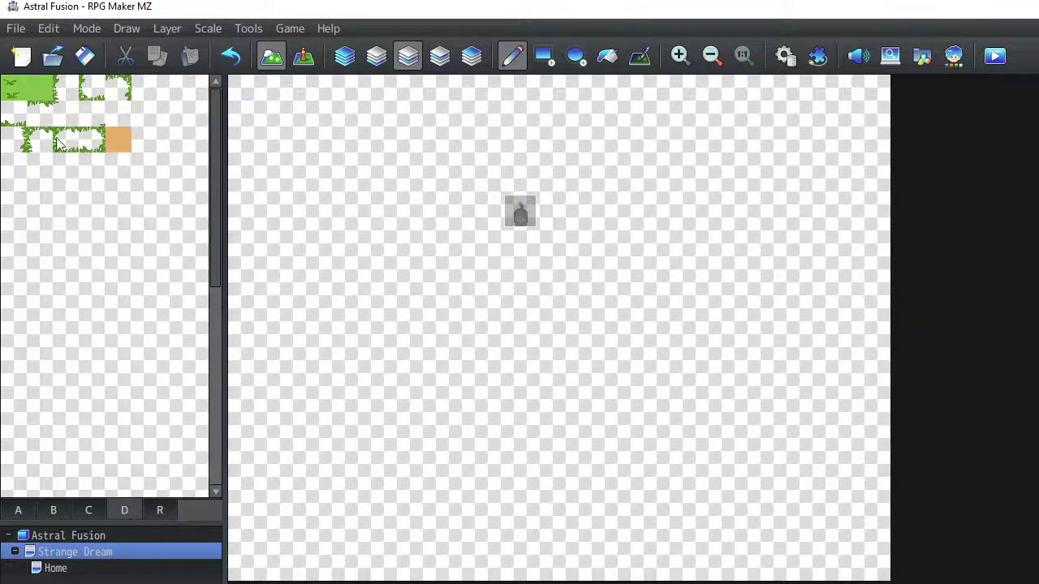
pyautogui.click(39, 139)
pyautogui.click(518, 256)
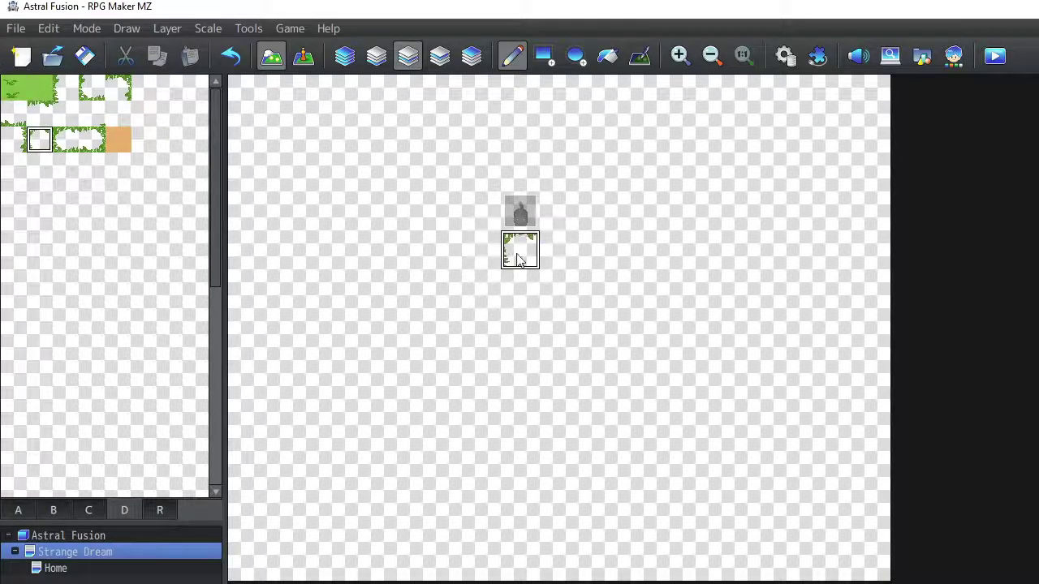
pyautogui.moveTo(518, 257)
pyautogui.mouseDown()
pyautogui.moveTo(612, 333)
pyautogui.moveTo(468, 319)
pyautogui.moveTo(467, 241)
pyautogui.moveTo(598, 250)
pyautogui.moveTo(531, 285)
pyautogui.moveTo(443, 284)
pyautogui.moveTo(644, 282)
pyautogui.moveTo(633, 233)
pyautogui.moveTo(627, 377)
pyautogui.moveTo(417, 367)
pyautogui.moveTo(408, 274)
pyautogui.moveTo(442, 194)
pyautogui.moveTo(594, 209)
pyautogui.moveTo(684, 286)
pyautogui.moveTo(675, 351)
pyautogui.moveTo(453, 193)
pyautogui.moveTo(475, 212)
pyautogui.moveTo(639, 171)
pyautogui.moveTo(678, 184)
pyautogui.moveTo(699, 254)
pyautogui.moveTo(694, 376)
pyautogui.moveTo(606, 364)
pyautogui.moveTo(394, 148)
pyautogui.moveTo(678, 145)
pyautogui.moveTo(669, 137)
pyautogui.moveTo(485, 122)
pyautogui.moveTo(723, 182)
pyautogui.moveTo(750, 376)
pyautogui.mouseUp()
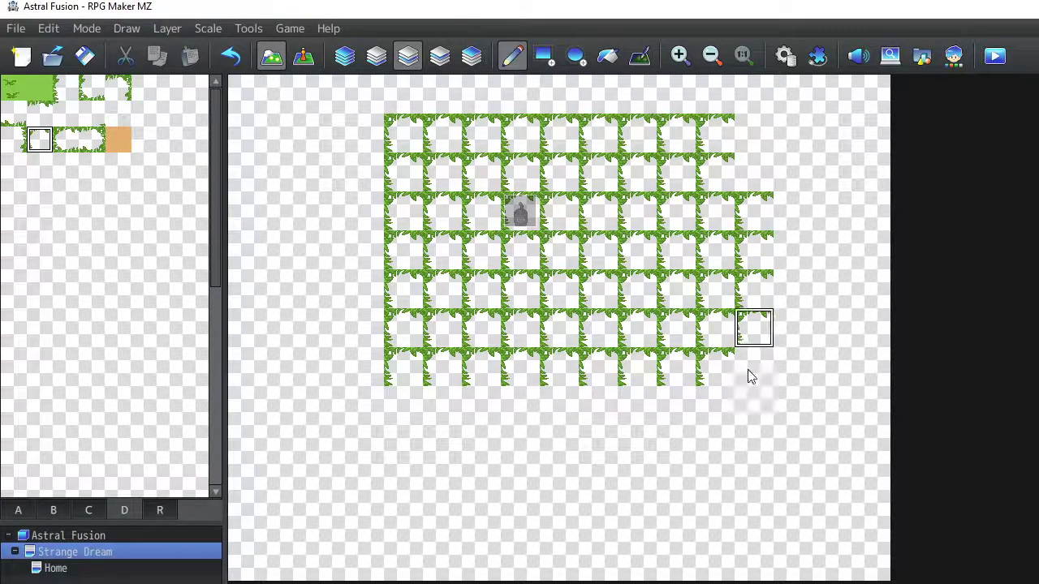
pyautogui.hotkey('ctrl', 'z')
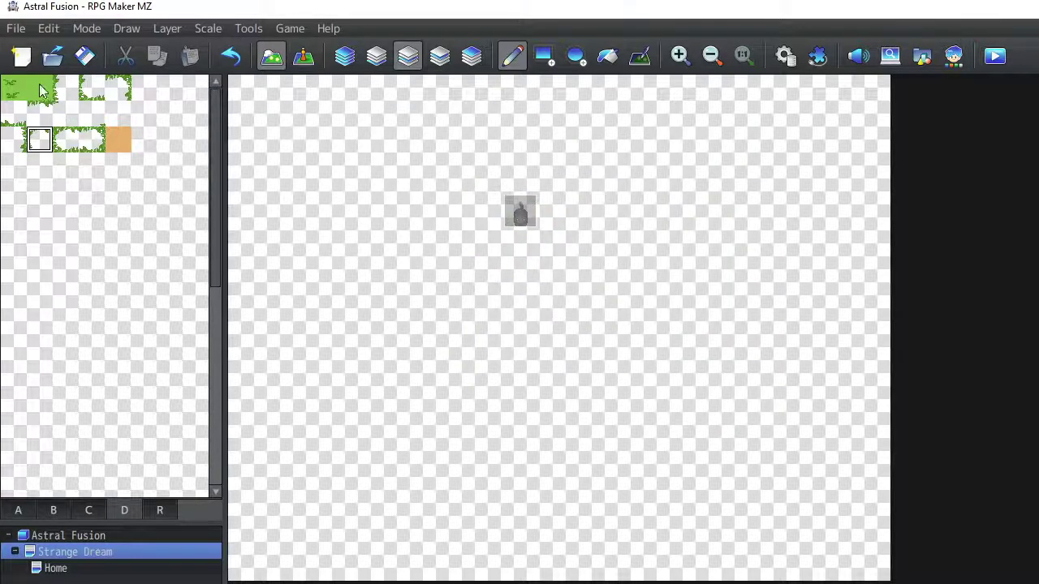
pyautogui.click(40, 89)
pyautogui.moveTo(441, 211)
pyautogui.mouseDown()
pyautogui.moveTo(538, 209)
pyautogui.moveTo(508, 257)
pyautogui.moveTo(558, 207)
pyautogui.moveTo(563, 259)
pyautogui.moveTo(524, 394)
pyautogui.moveTo(529, 373)
pyautogui.moveTo(423, 397)
pyautogui.moveTo(556, 440)
pyautogui.moveTo(519, 483)
pyautogui.mouseUp()
pyautogui.click(784, 56)
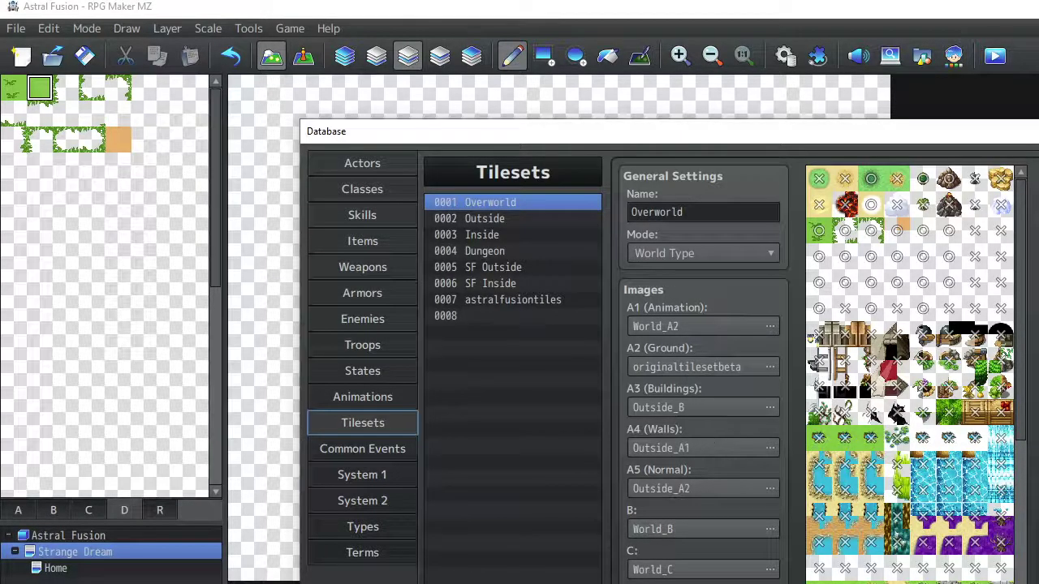
# Close the Database and try out grass-edge tiles from the D palette.
pyautogui.press('Escape')
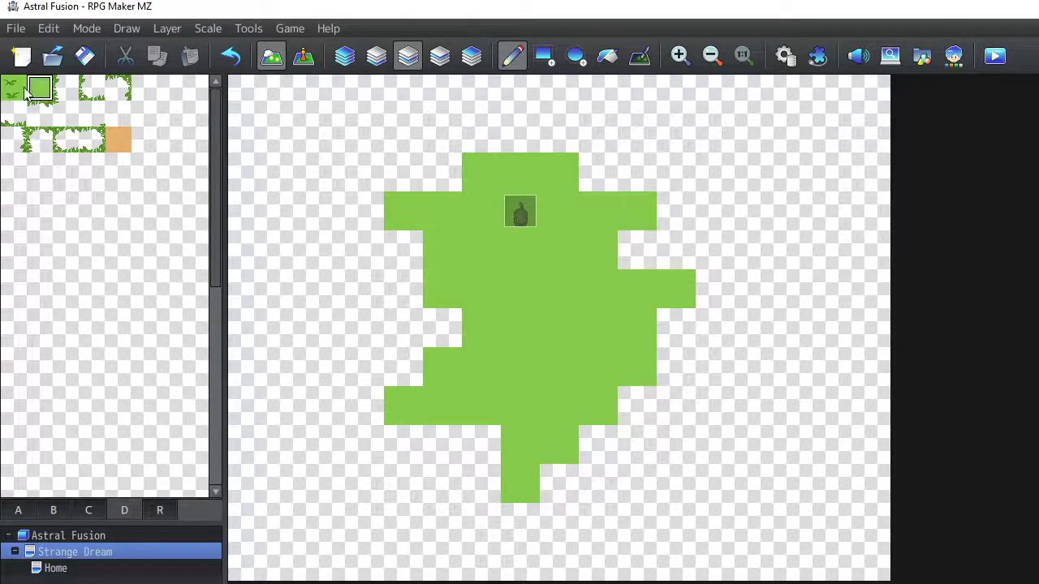
pyautogui.click(66, 88)
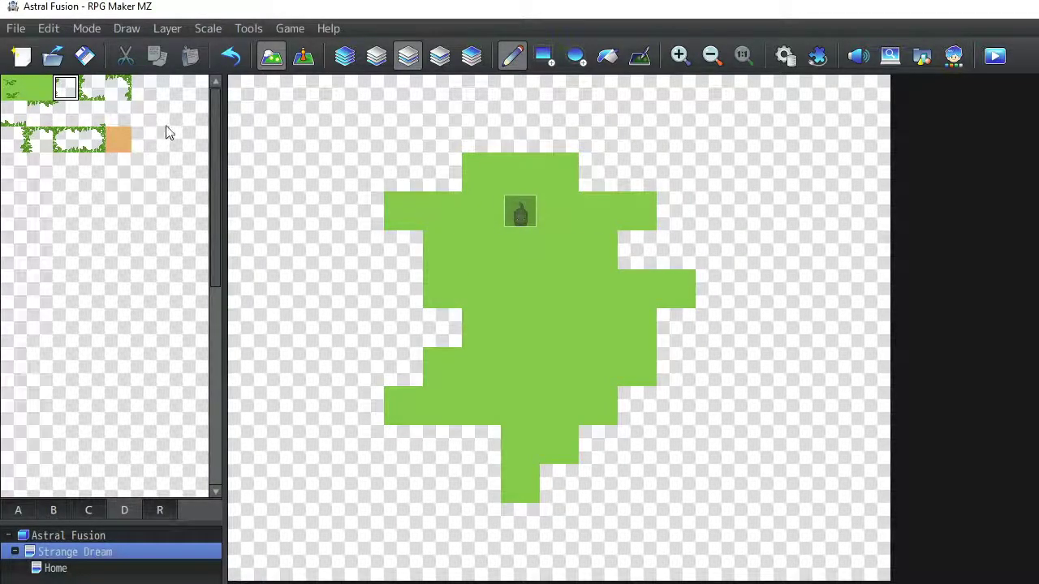
pyautogui.click(117, 88)
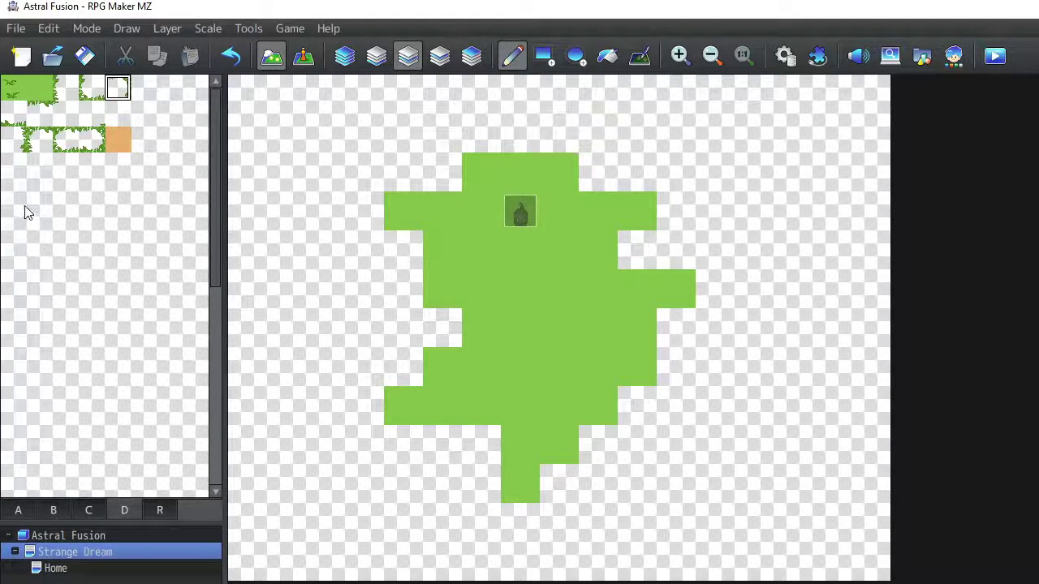
# Paint two joined grass-edge tiles just left of the island.
pyautogui.click(90, 88)
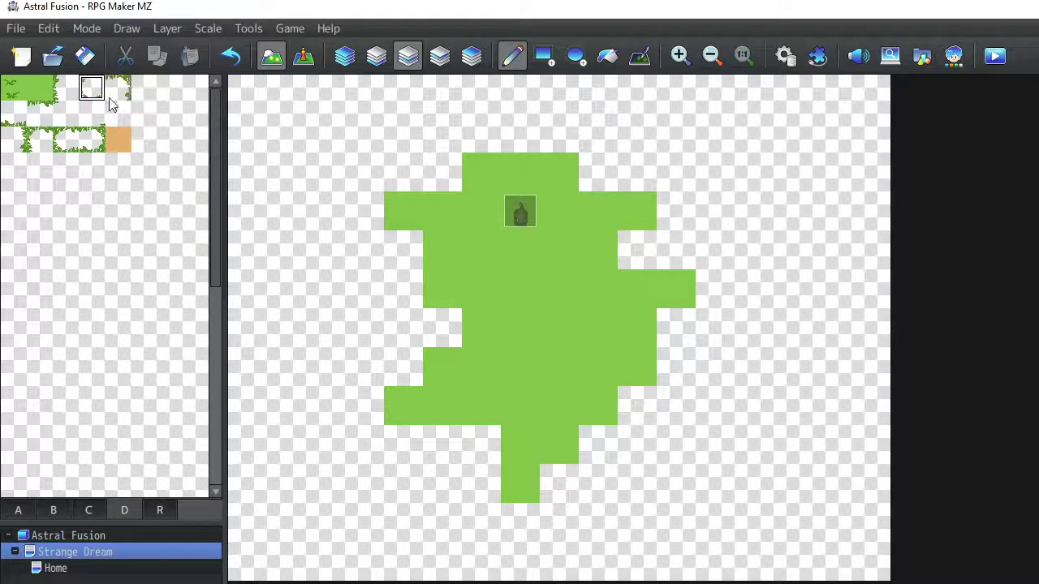
pyautogui.click(121, 89)
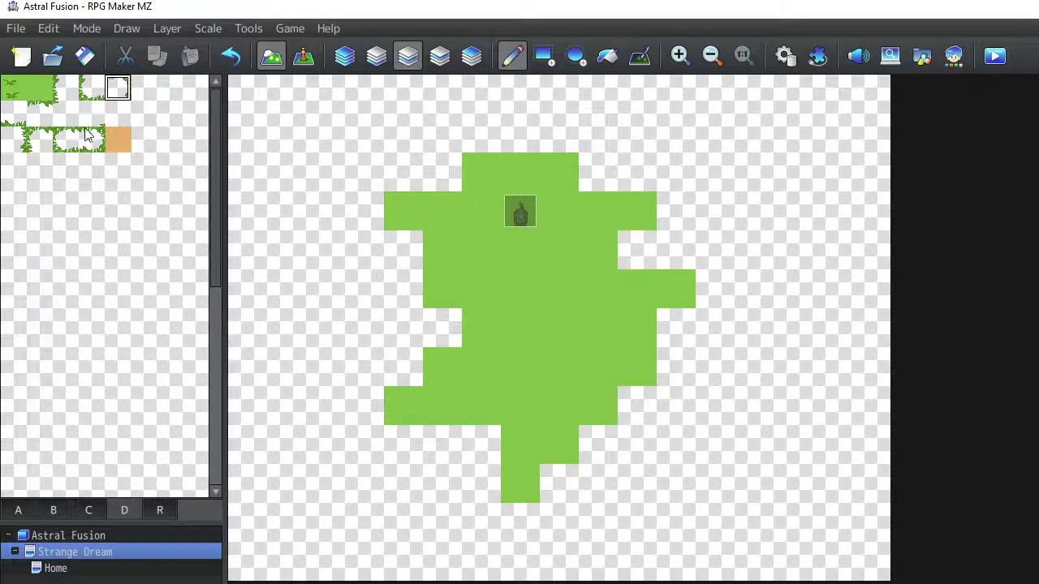
pyautogui.click(91, 87)
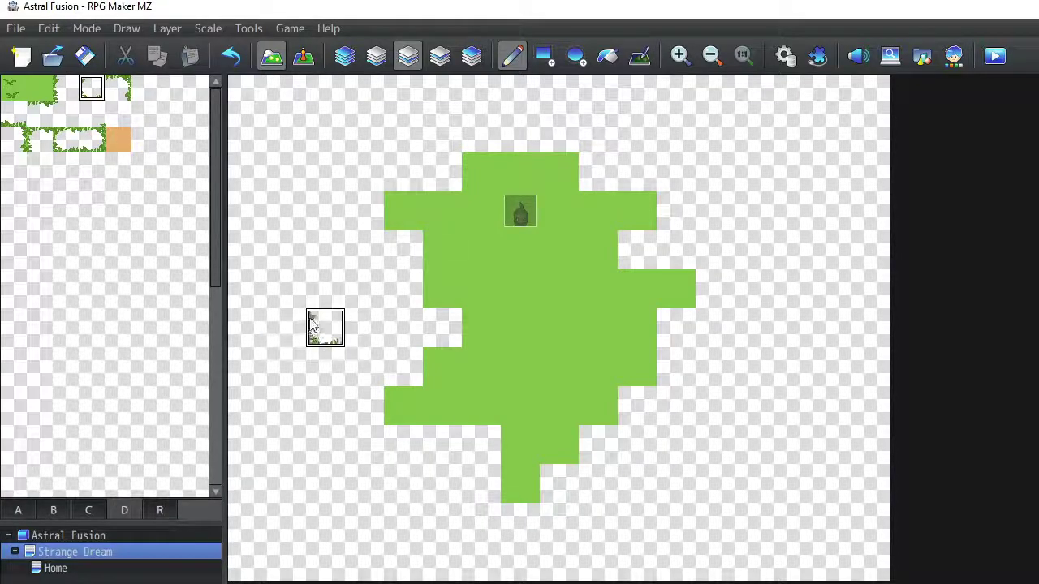
pyautogui.click(313, 323)
pyautogui.click(118, 87)
pyautogui.click(364, 328)
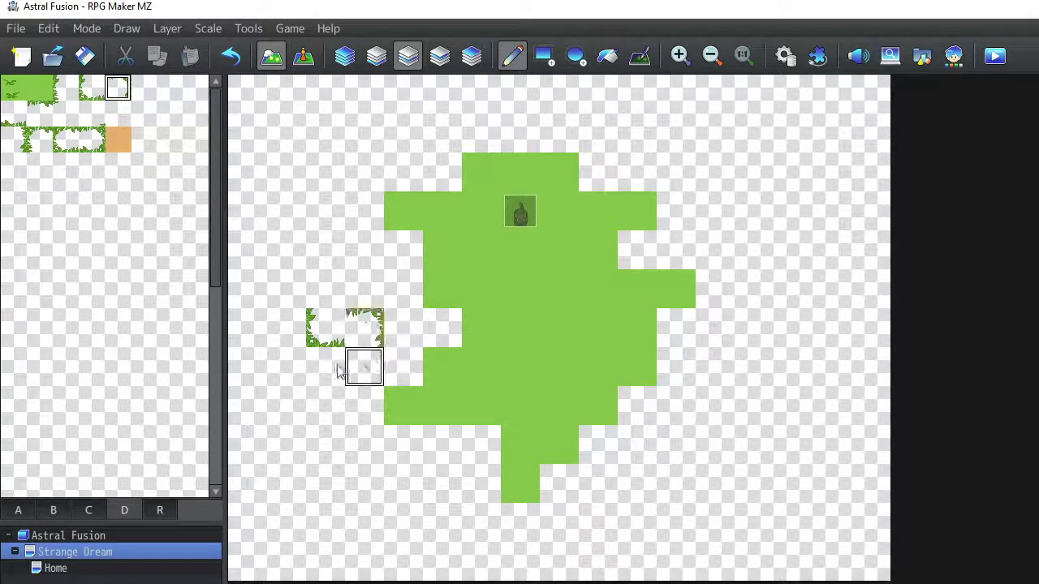
pyautogui.click(325, 328)
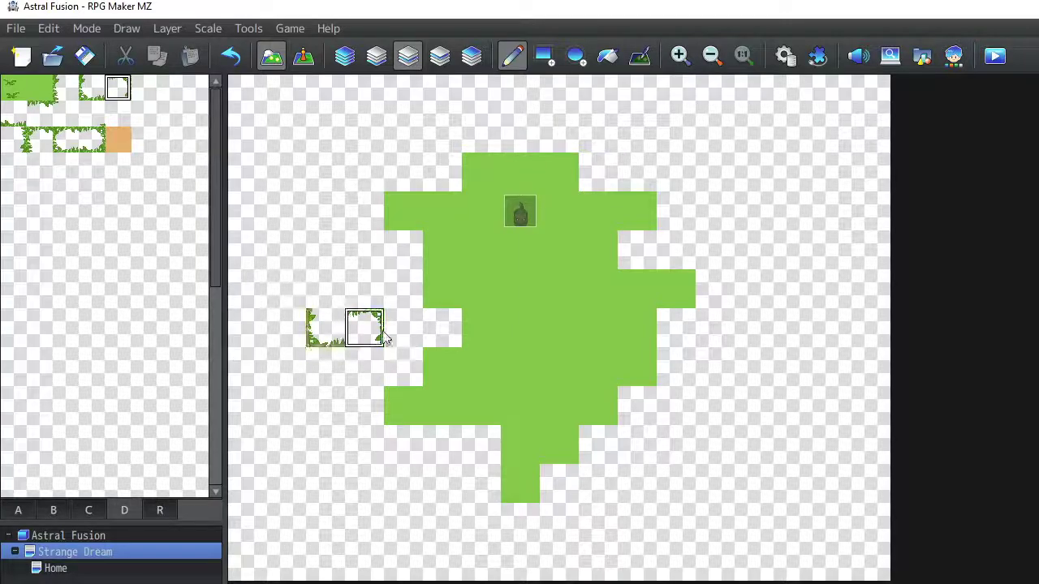
# Paint and repaint the island's left notch tile with top and right grass edges.
pyautogui.click(442, 328)
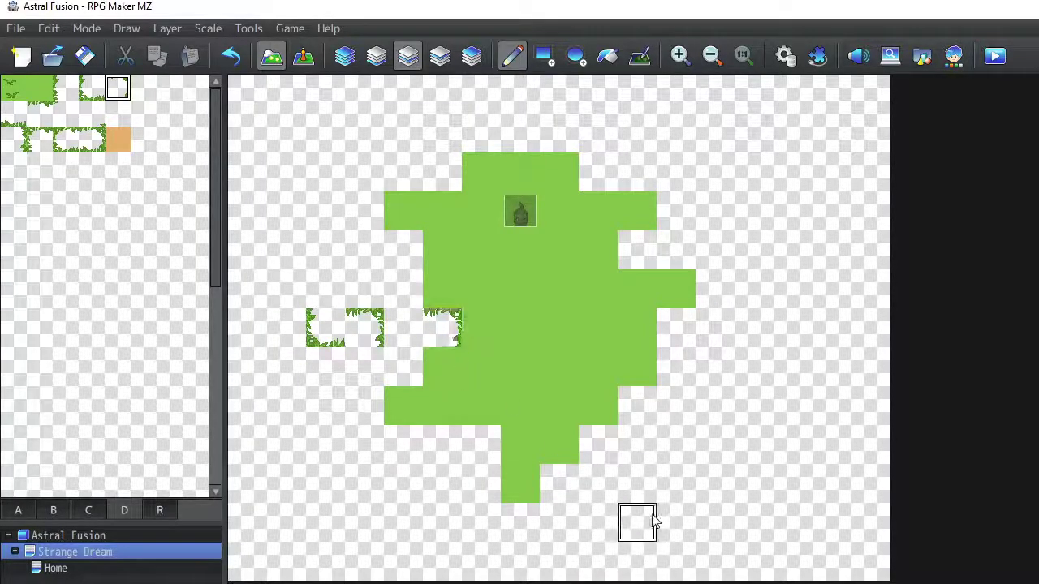
pyautogui.click(92, 87)
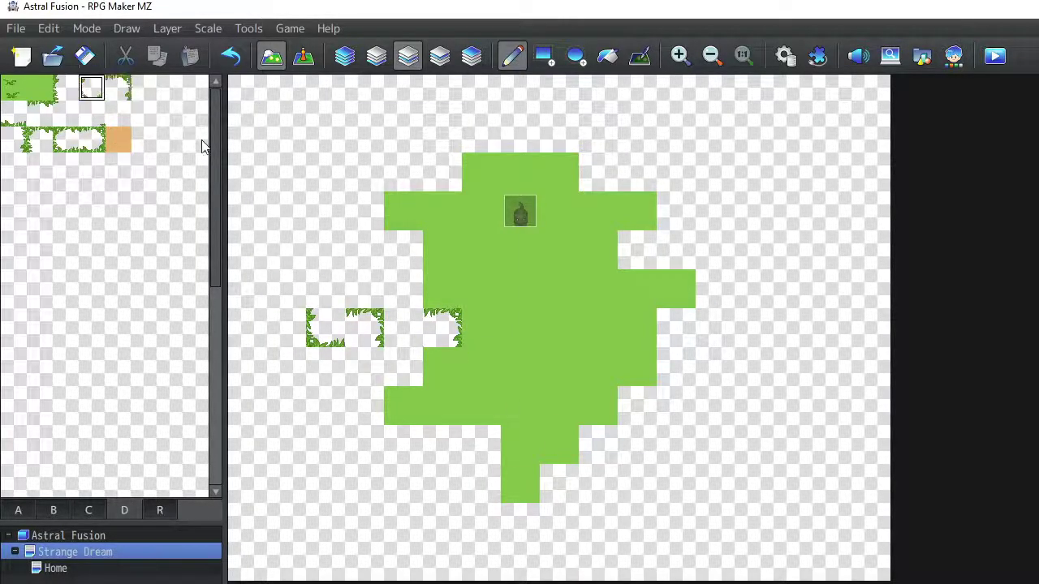
pyautogui.click(438, 325)
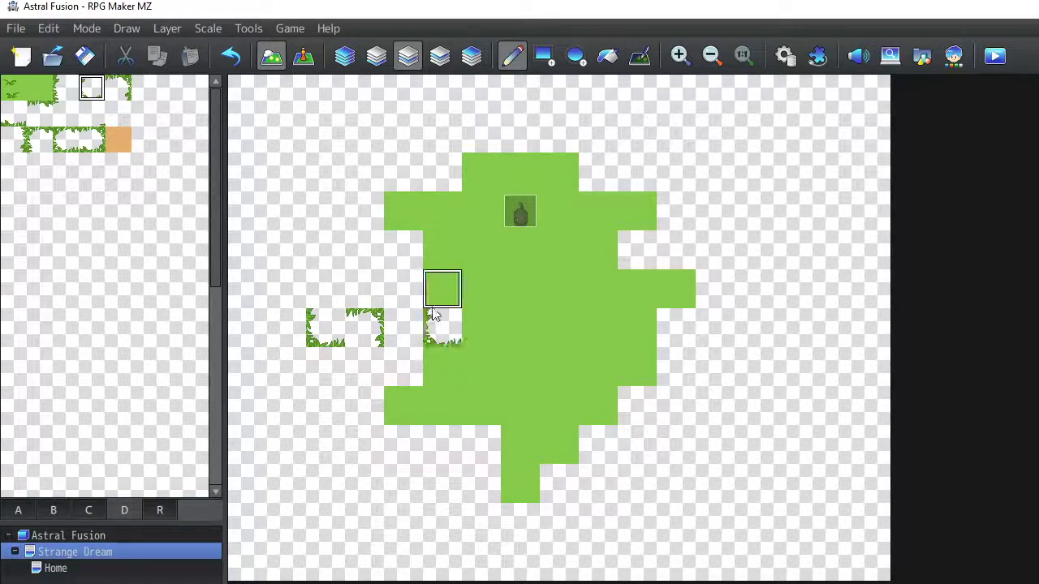
pyautogui.click(434, 317)
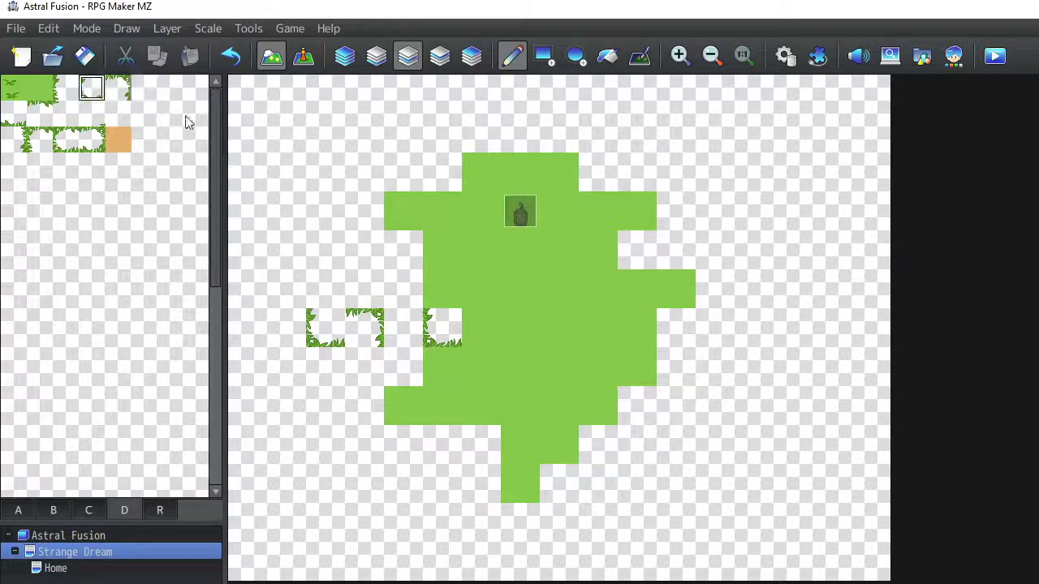
pyautogui.click(118, 88)
pyautogui.click(441, 327)
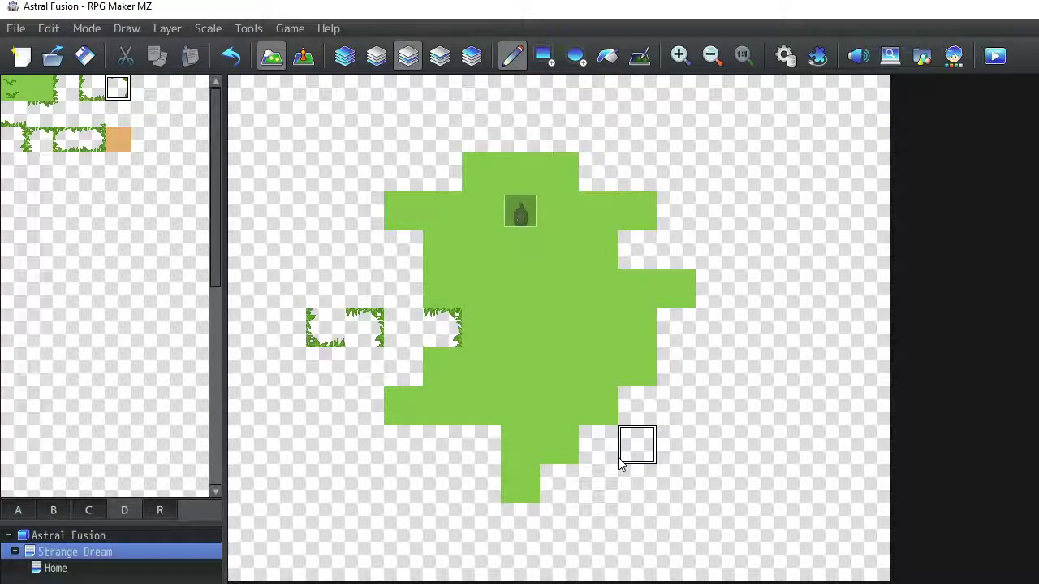
# Place edge tiles in the left and right notches and erase the stray tiles left of the island.
pyautogui.click(44, 148)
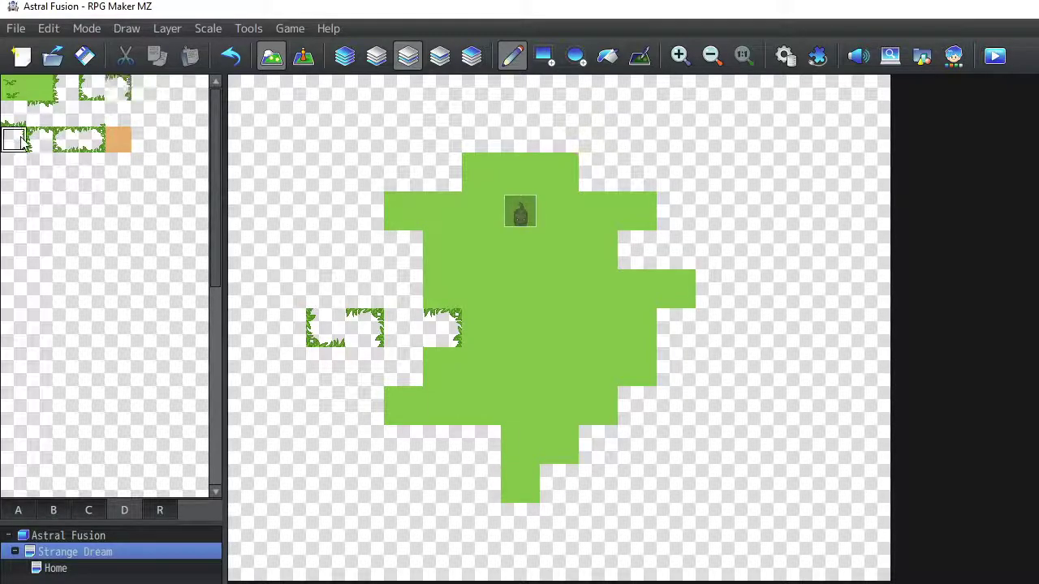
pyautogui.click(66, 139)
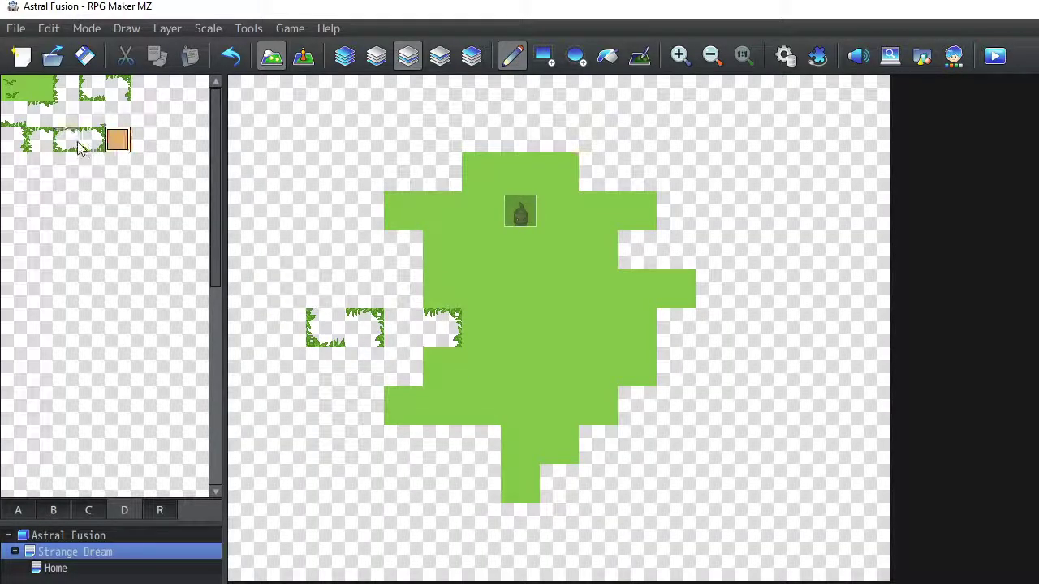
pyautogui.click(91, 141)
pyautogui.click(437, 337)
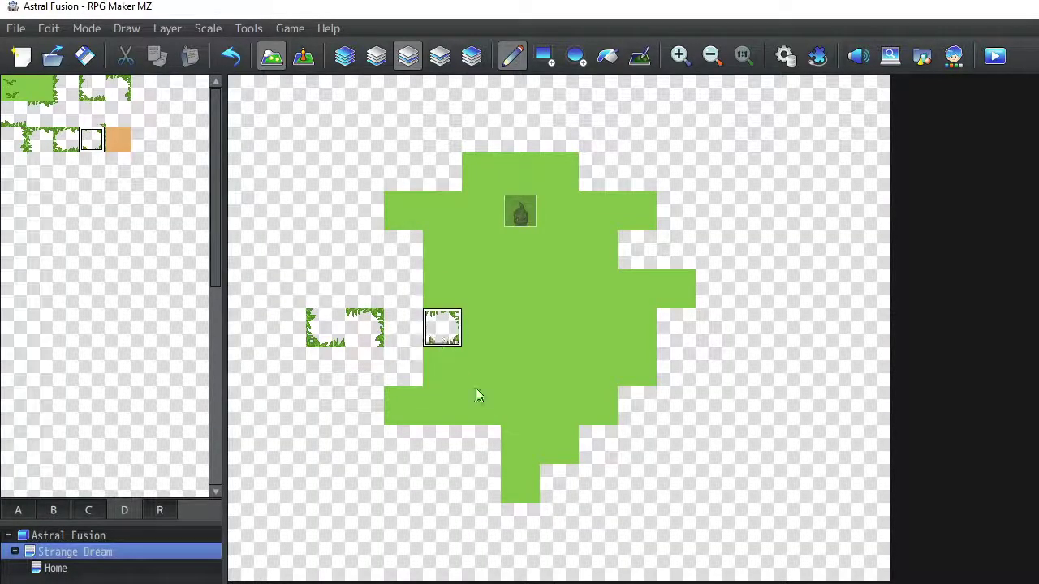
pyautogui.click(65, 140)
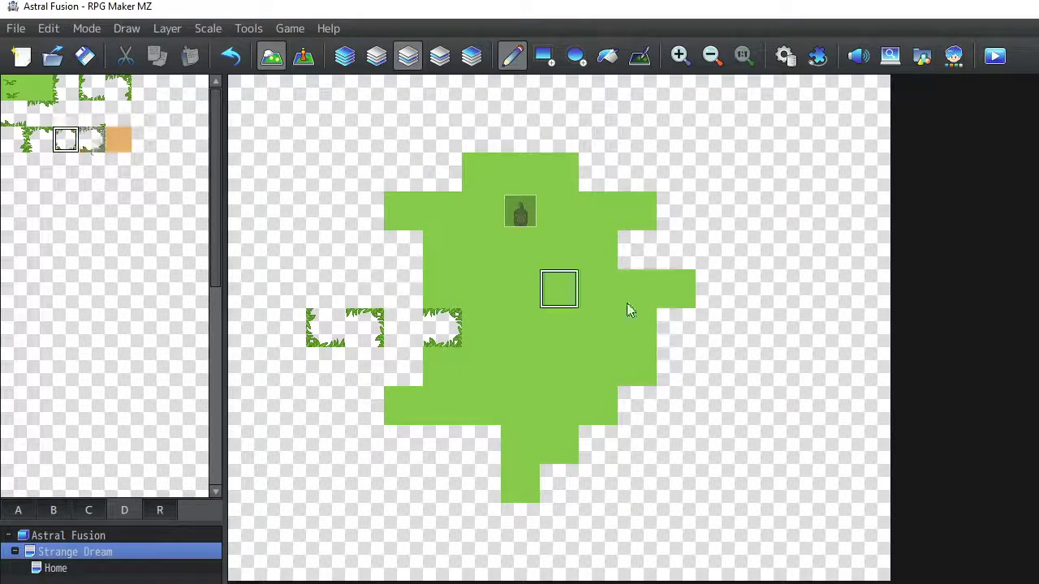
pyautogui.click(636, 249)
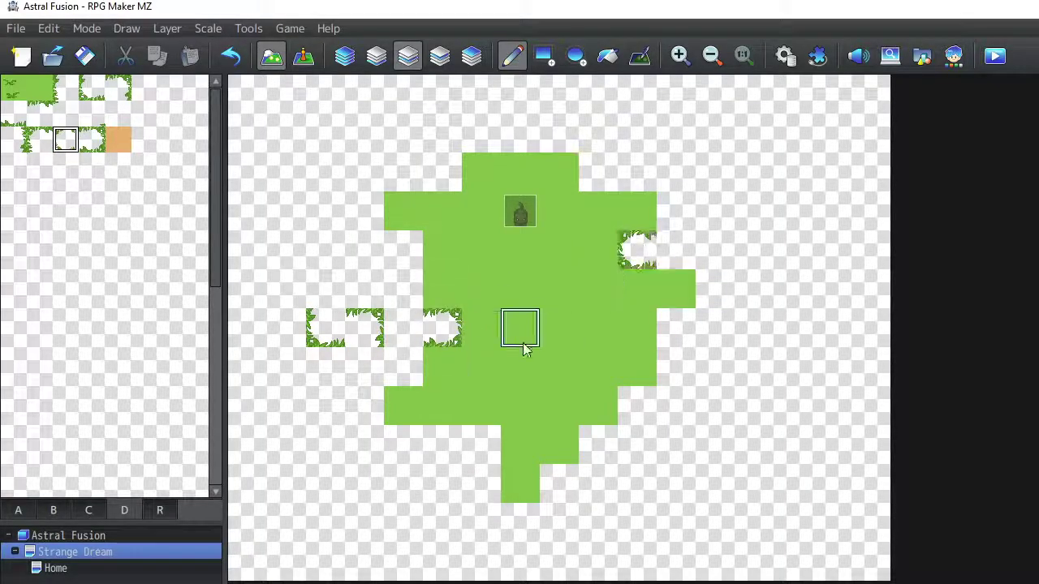
pyautogui.click(143, 140)
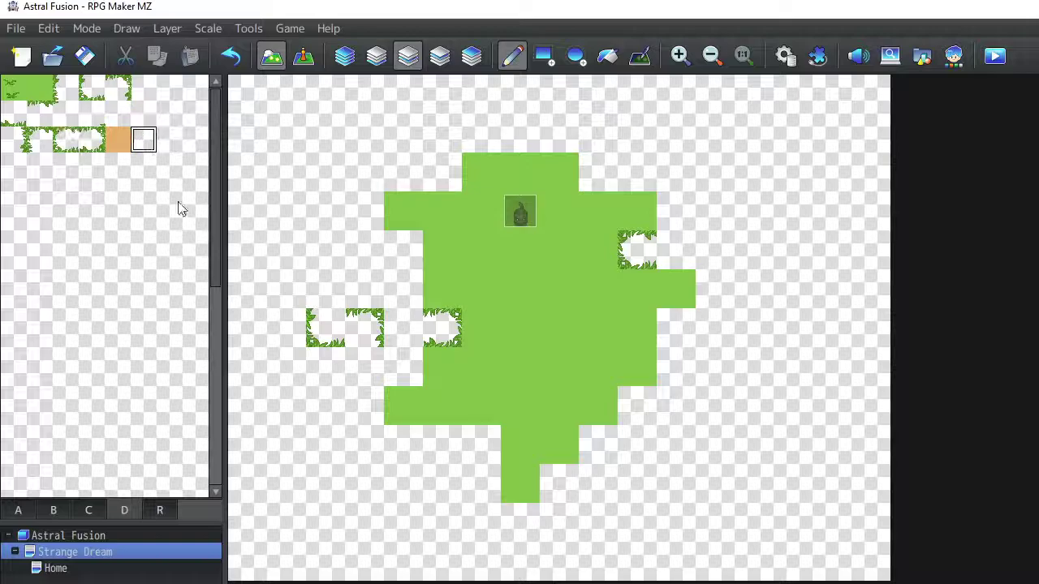
pyautogui.click(325, 328)
pyautogui.click(363, 328)
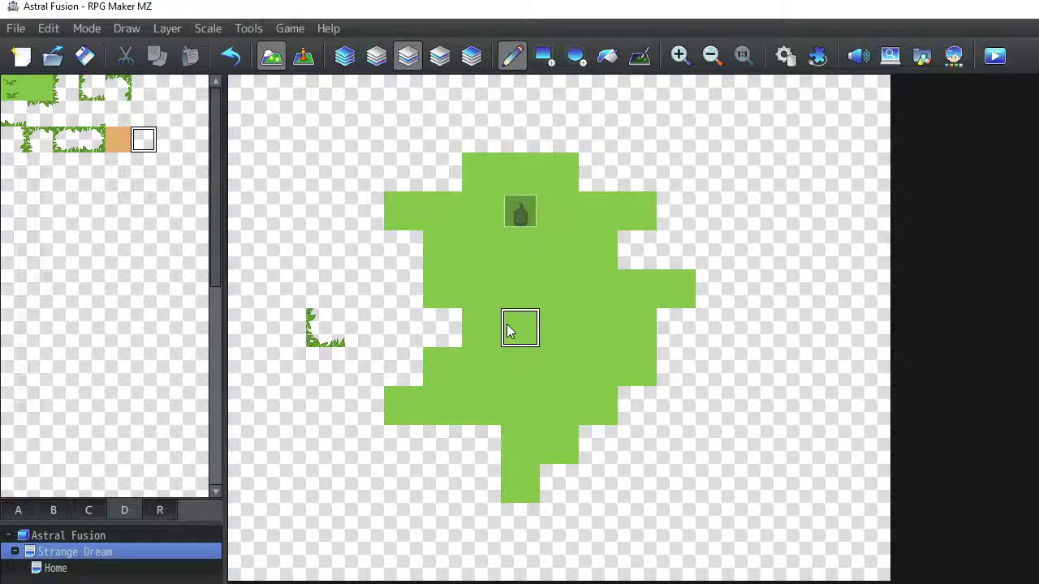
# Undo, switch to layer 2 and repaint the solid green grass island around the event.
pyautogui.hotkey('ctrl', 'z')
pyautogui.hotkey('ctrl', 'z')
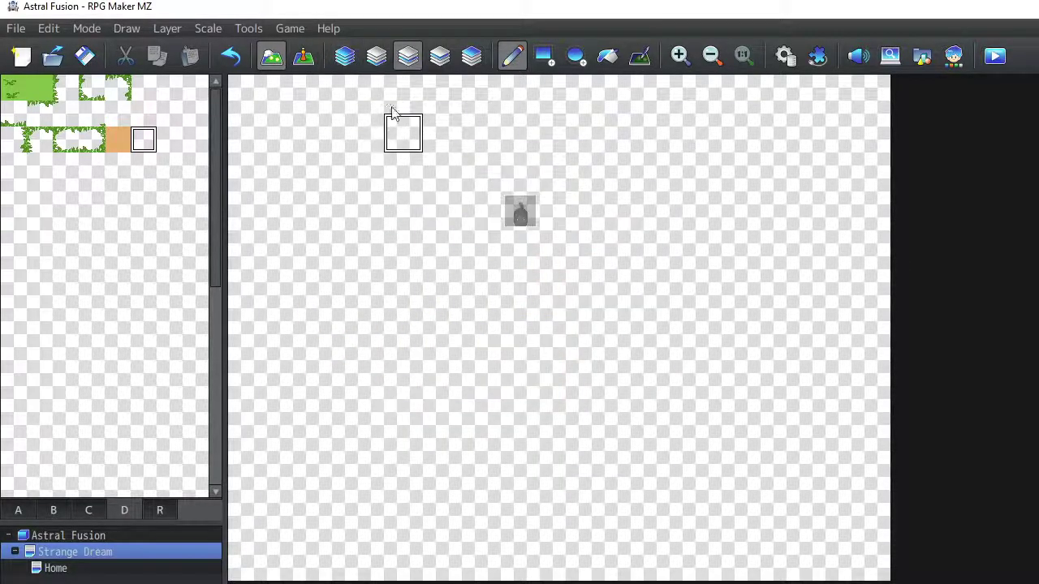
pyautogui.click(375, 55)
pyautogui.click(20, 91)
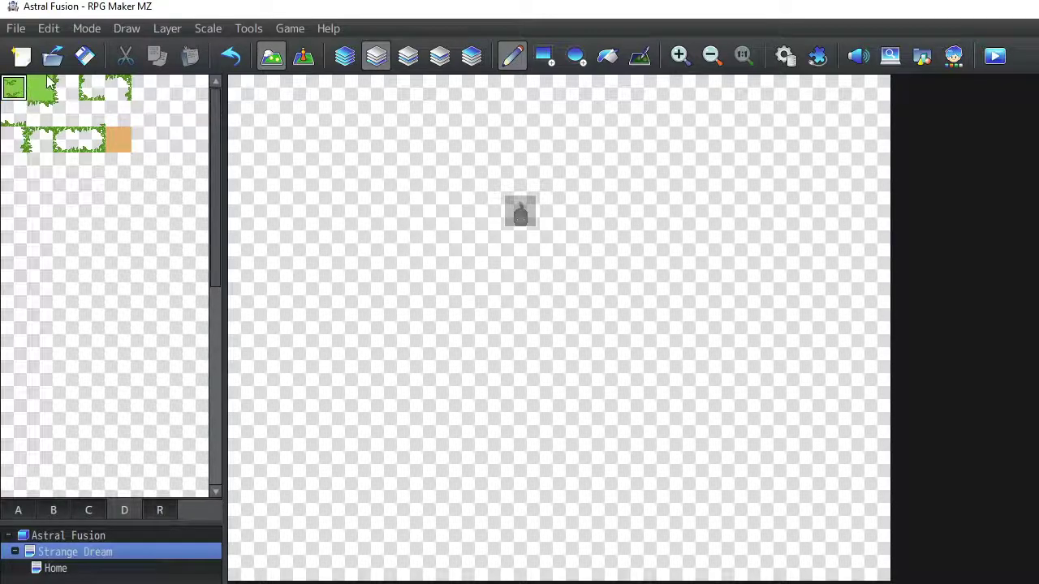
pyautogui.click(40, 88)
pyautogui.moveTo(442, 211)
pyautogui.mouseDown()
pyautogui.moveTo(559, 224)
pyautogui.moveTo(443, 259)
pyautogui.moveTo(567, 242)
pyautogui.moveTo(536, 241)
pyautogui.moveTo(541, 220)
pyautogui.moveTo(502, 187)
pyautogui.moveTo(472, 186)
pyautogui.moveTo(521, 170)
pyautogui.moveTo(564, 322)
pyautogui.moveTo(525, 290)
pyautogui.moveTo(479, 336)
pyautogui.moveTo(603, 412)
pyautogui.moveTo(504, 341)
pyautogui.moveTo(495, 392)
pyautogui.moveTo(580, 473)
pyautogui.moveTo(480, 405)
pyautogui.mouseUp()
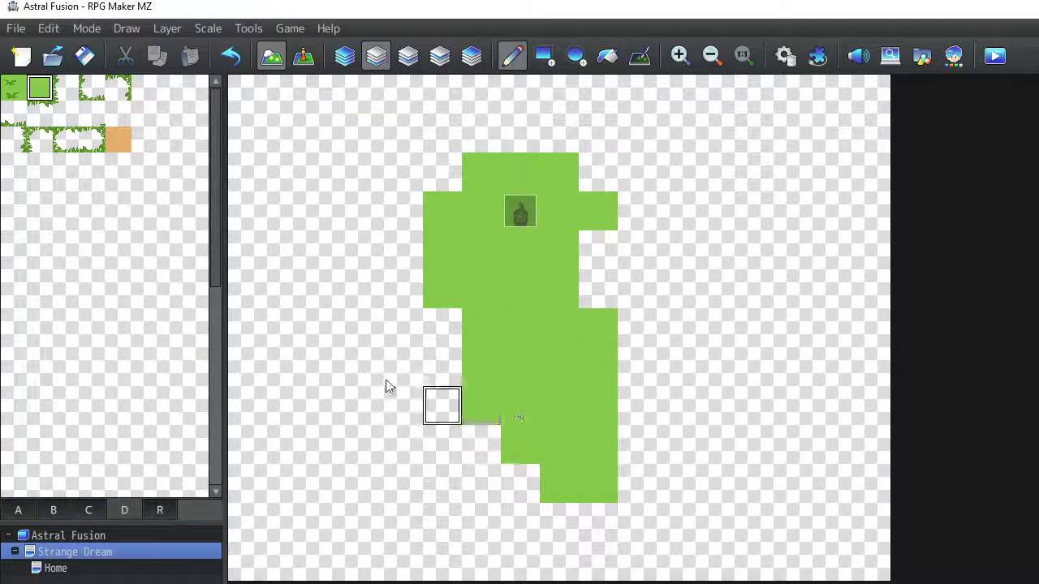
# Paint orange sand along the island's lower left, left, top and right sides.
pyautogui.click(120, 140)
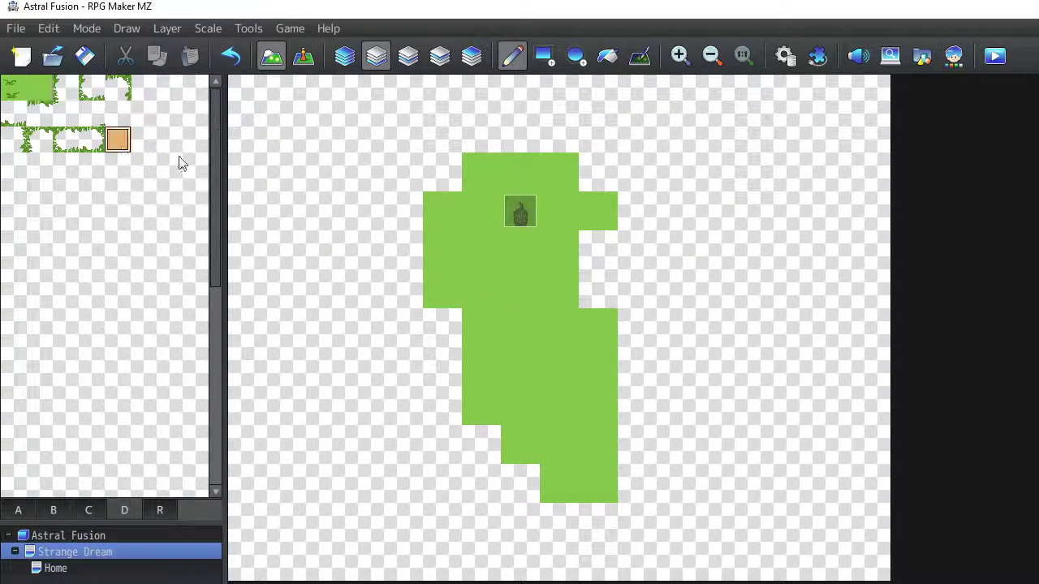
pyautogui.moveTo(443, 328)
pyautogui.mouseDown()
pyautogui.moveTo(448, 448)
pyautogui.moveTo(481, 450)
pyautogui.moveTo(485, 485)
pyautogui.moveTo(523, 523)
pyautogui.mouseUp()
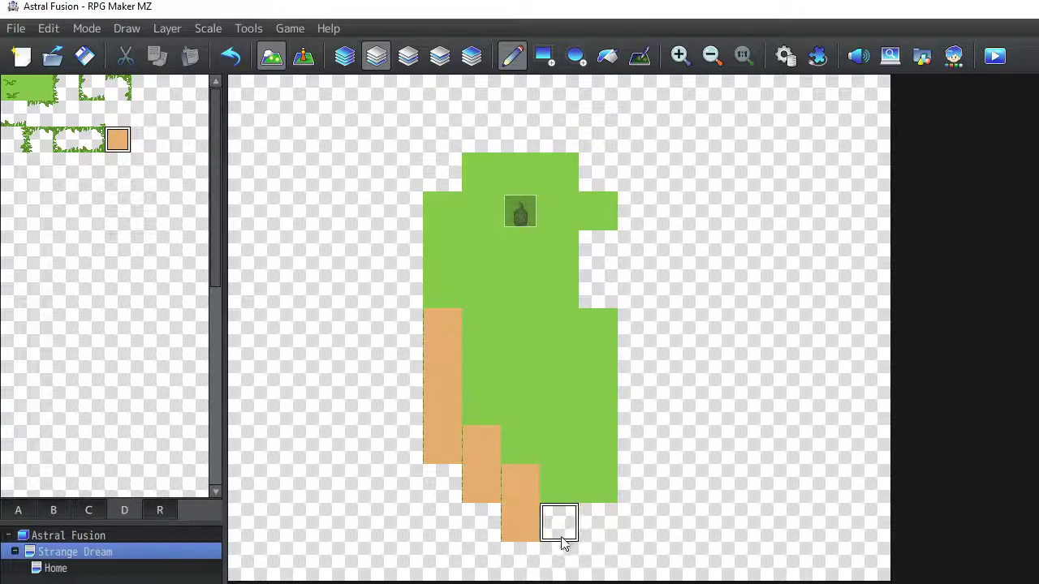
pyautogui.moveTo(401, 324)
pyautogui.mouseDown()
pyautogui.moveTo(420, 182)
pyautogui.moveTo(480, 135)
pyautogui.moveTo(598, 153)
pyautogui.moveTo(600, 177)
pyautogui.mouseUp()
pyautogui.click(637, 132)
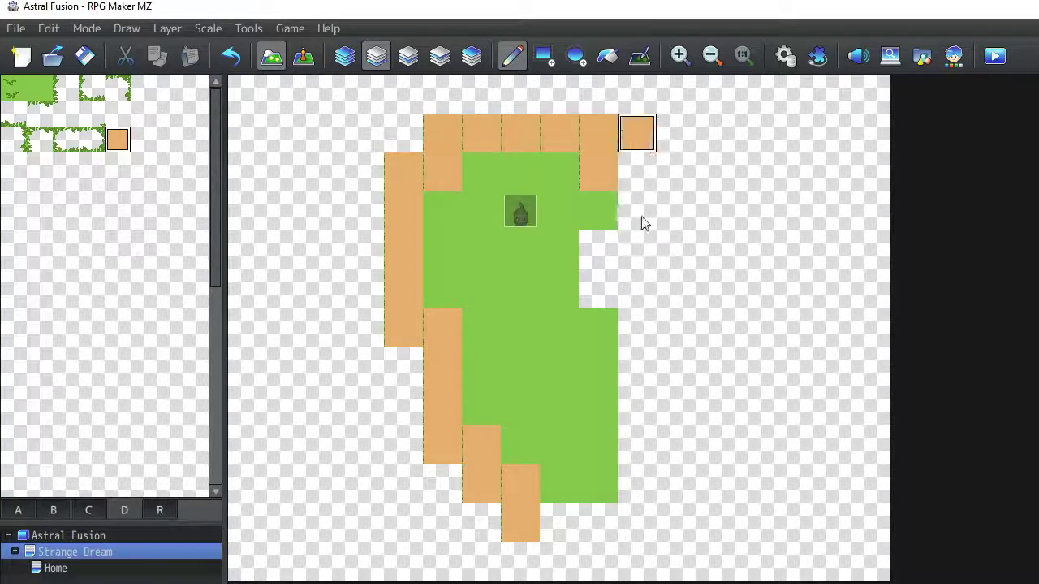
pyautogui.moveTo(641, 222)
pyautogui.mouseDown()
pyautogui.moveTo(642, 259)
pyautogui.moveTo(610, 251)
pyautogui.moveTo(611, 299)
pyautogui.moveTo(638, 299)
pyautogui.moveTo(630, 515)
pyautogui.moveTo(559, 520)
pyautogui.mouseUp()
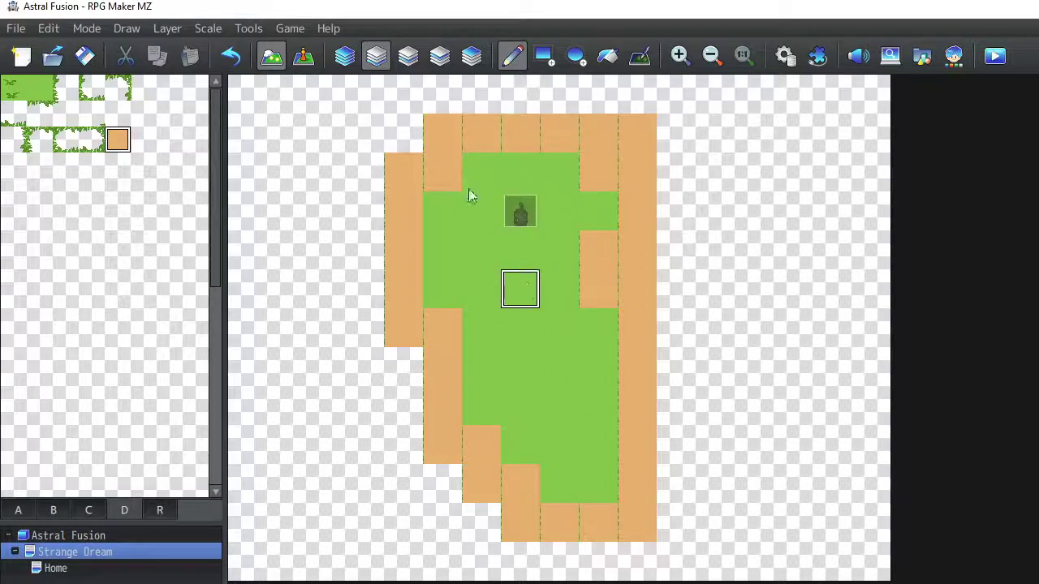
# Place a grass-edge corner tile on the third layer at the right-side sand notch.
pyautogui.click(407, 55)
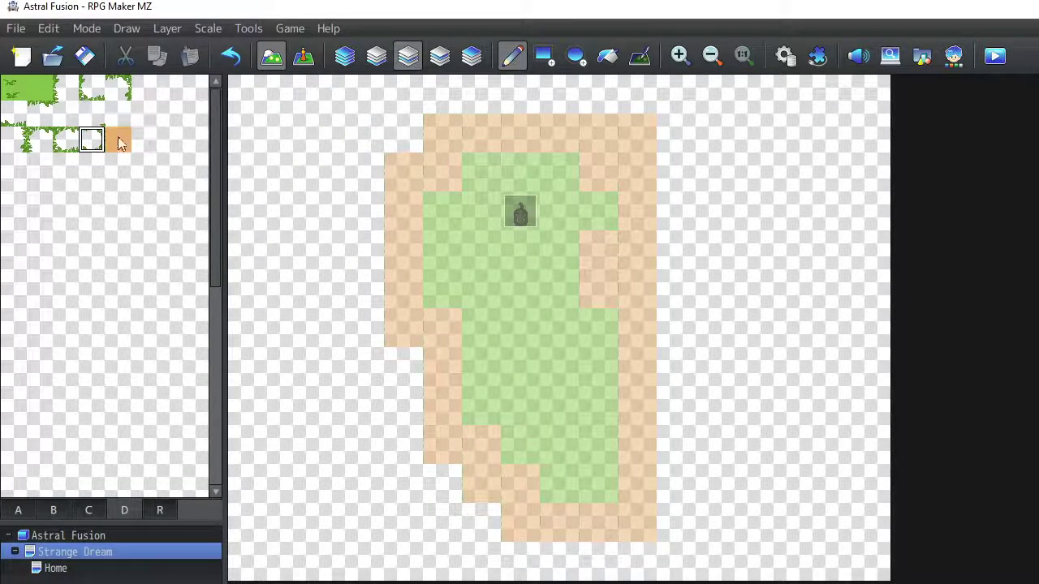
pyautogui.click(344, 55)
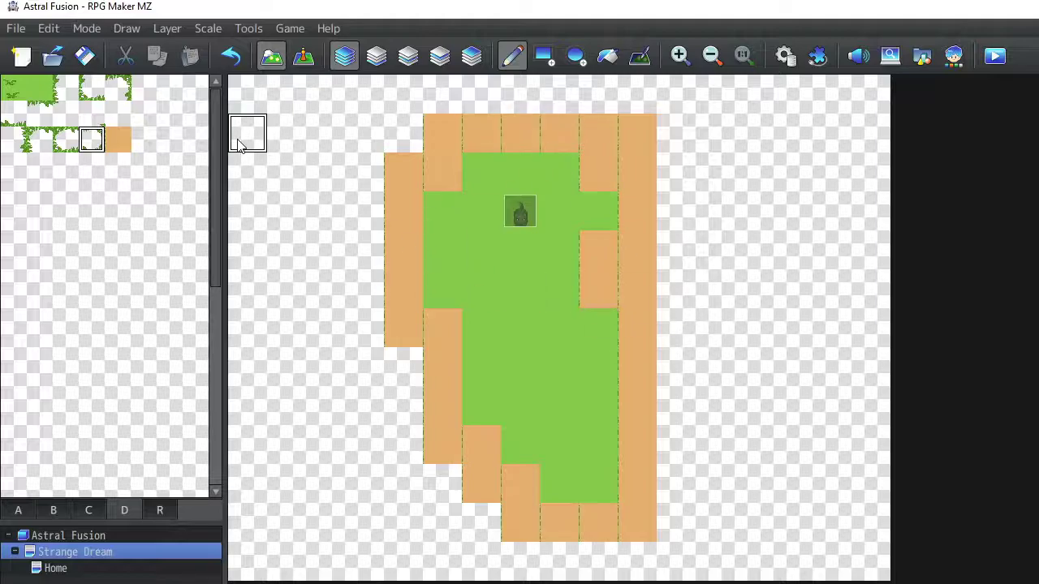
pyautogui.click(407, 55)
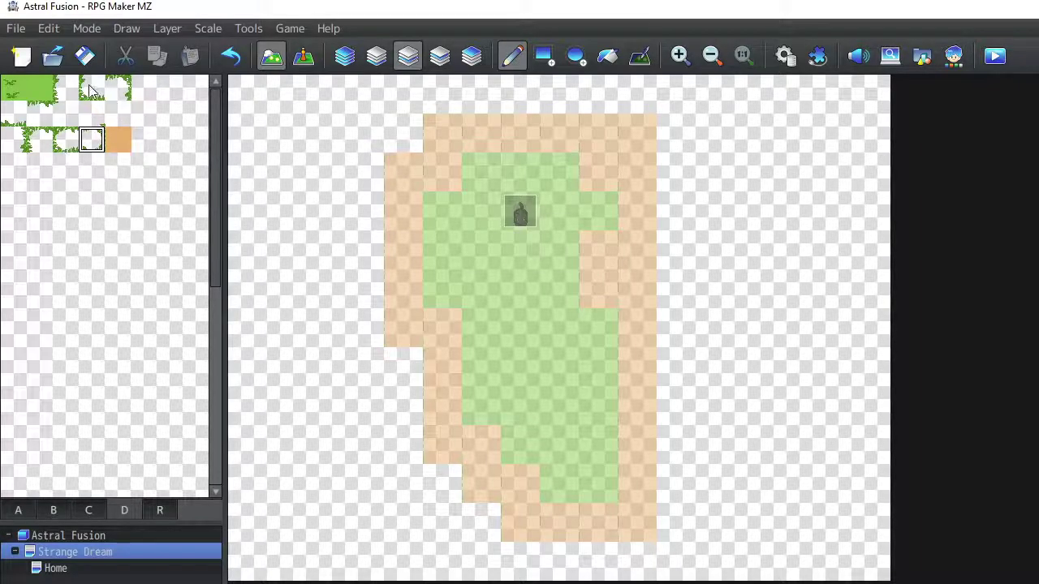
pyautogui.click(41, 142)
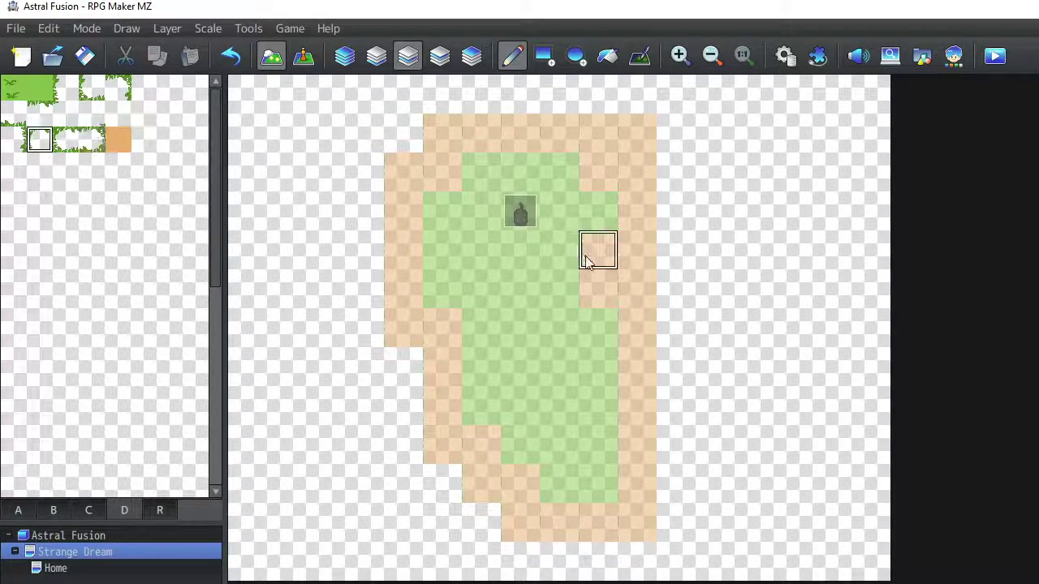
pyautogui.click(598, 250)
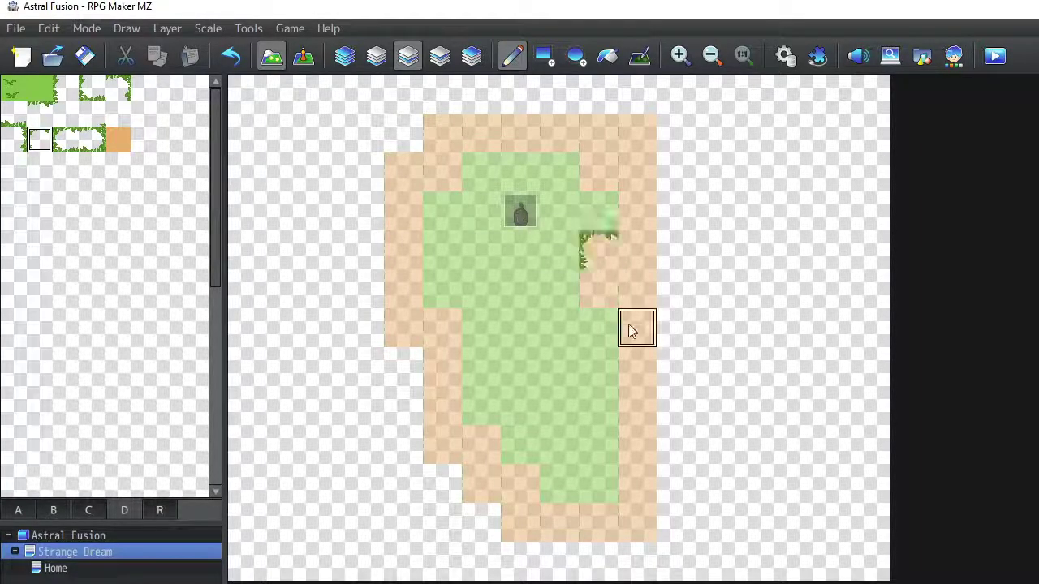
# Switch between the map layers to compare the corner, ending on the upper layer.
pyautogui.click(371, 64)
pyautogui.click(409, 69)
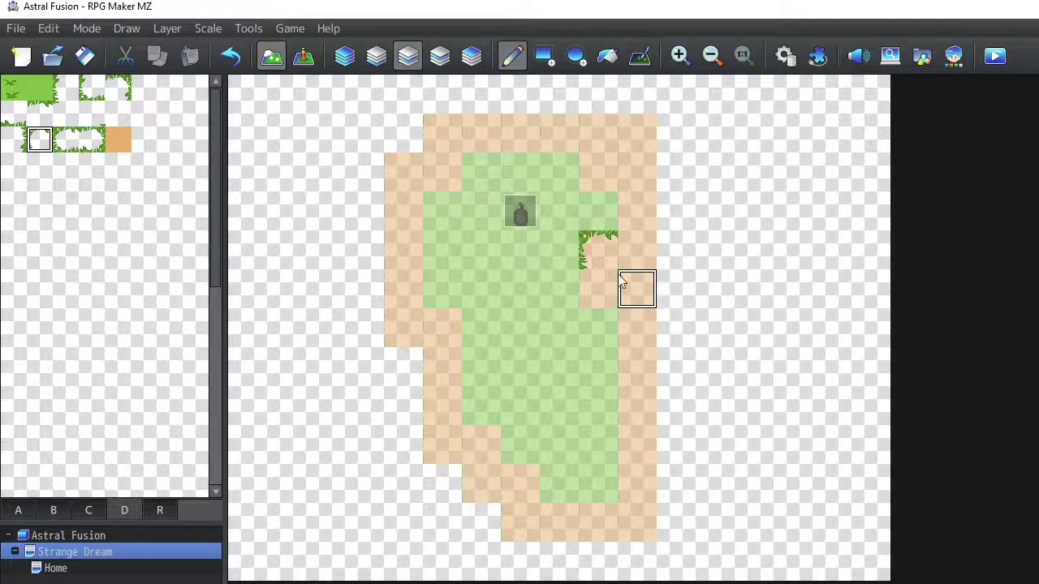
pyautogui.click(378, 65)
pyautogui.click(406, 65)
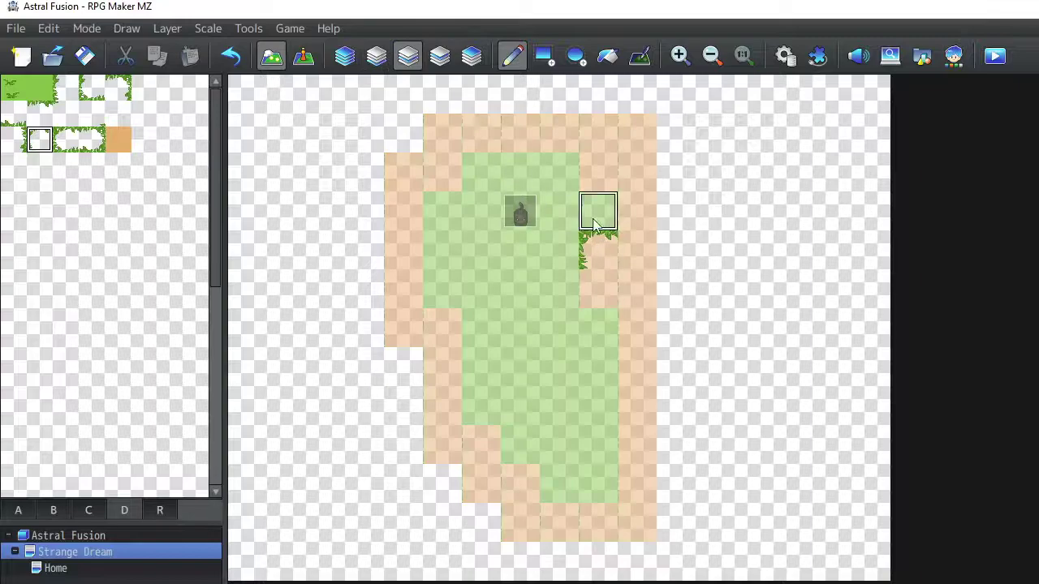
pyautogui.click(376, 55)
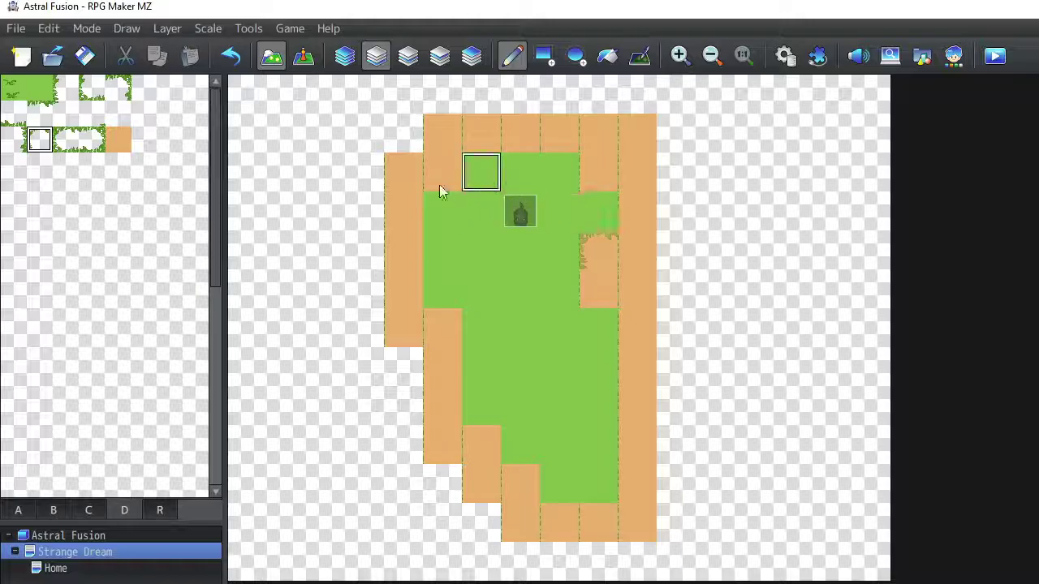
pyautogui.click(344, 55)
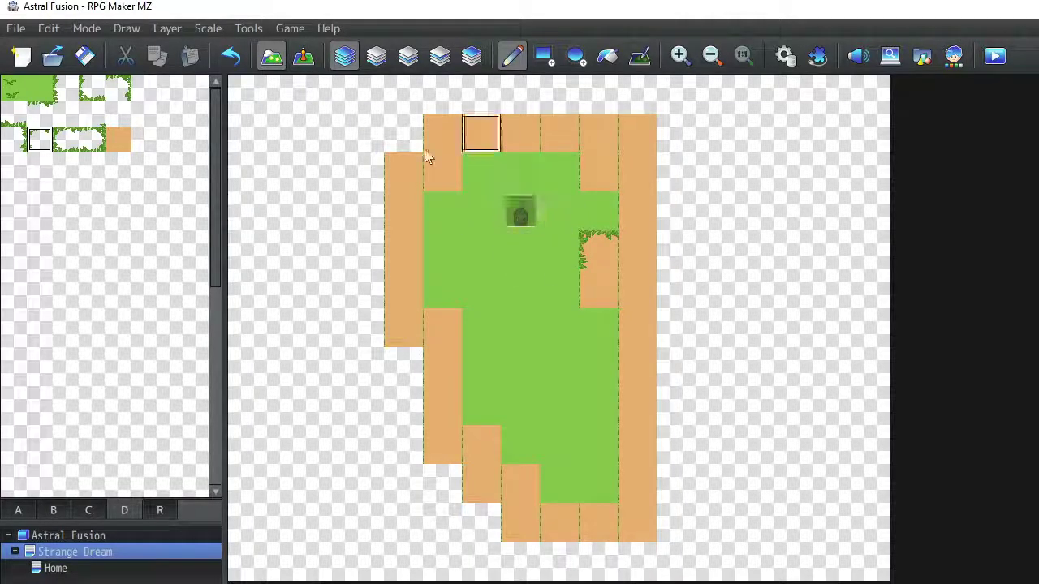
pyautogui.click(376, 56)
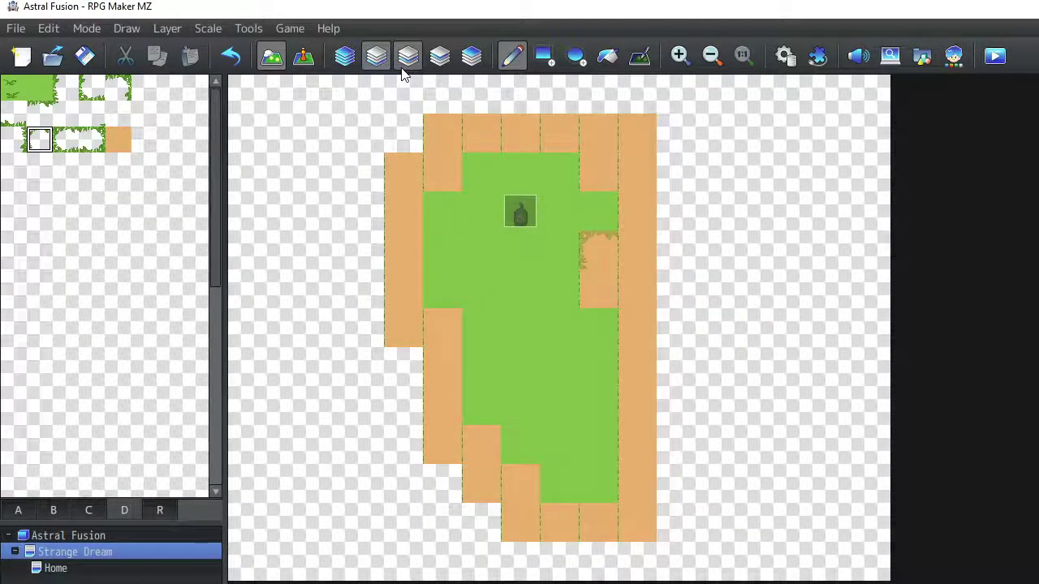
pyautogui.click(407, 56)
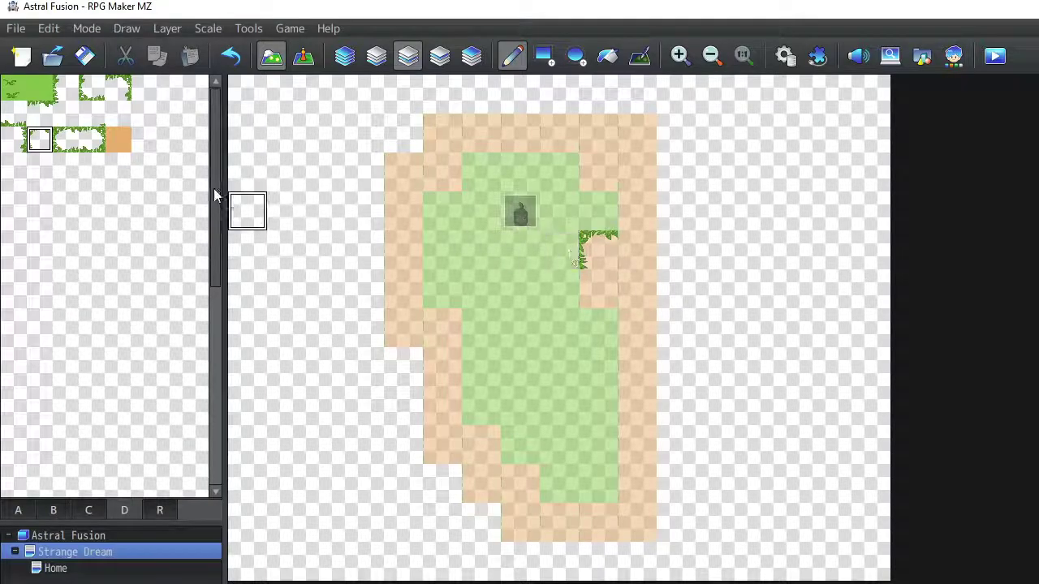
# Trim the sand notch, the island's right side and bottom-right edge with grass fringe.
pyautogui.click(92, 87)
pyautogui.click(598, 289)
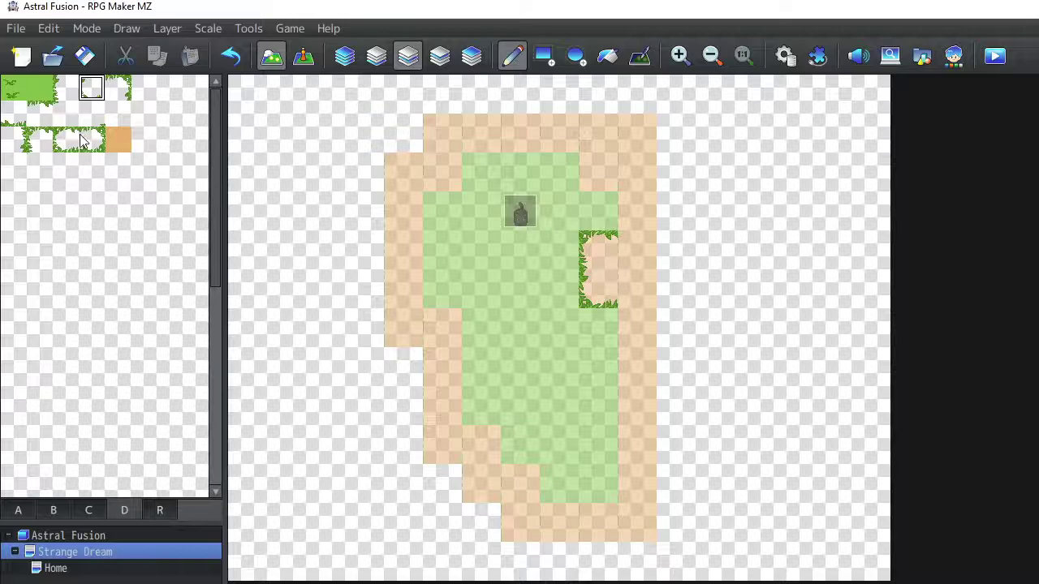
pyautogui.click(39, 139)
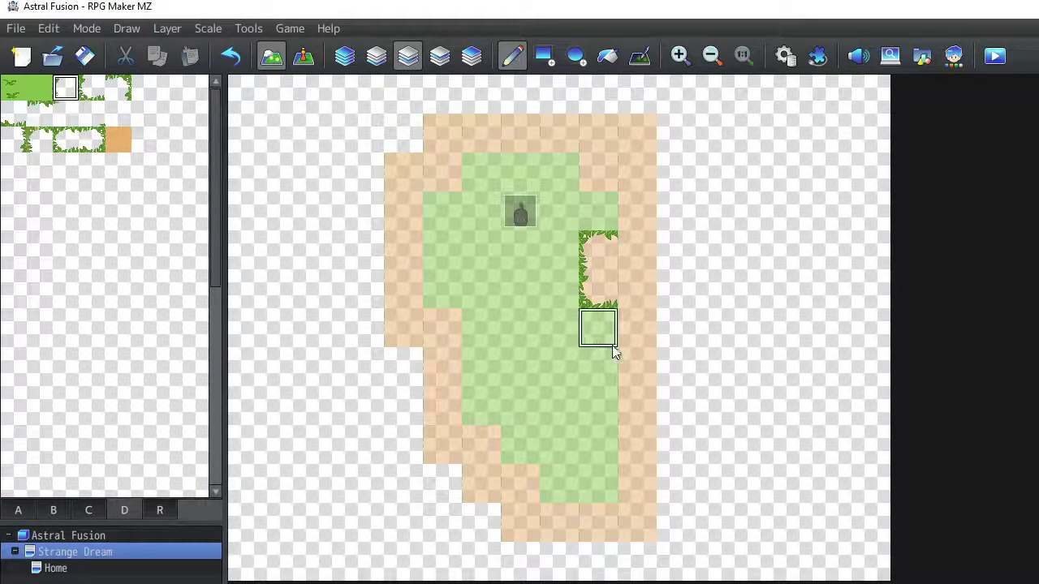
pyautogui.moveTo(635, 349); pyautogui.dragTo(628, 493)
pyautogui.click(70, 90)
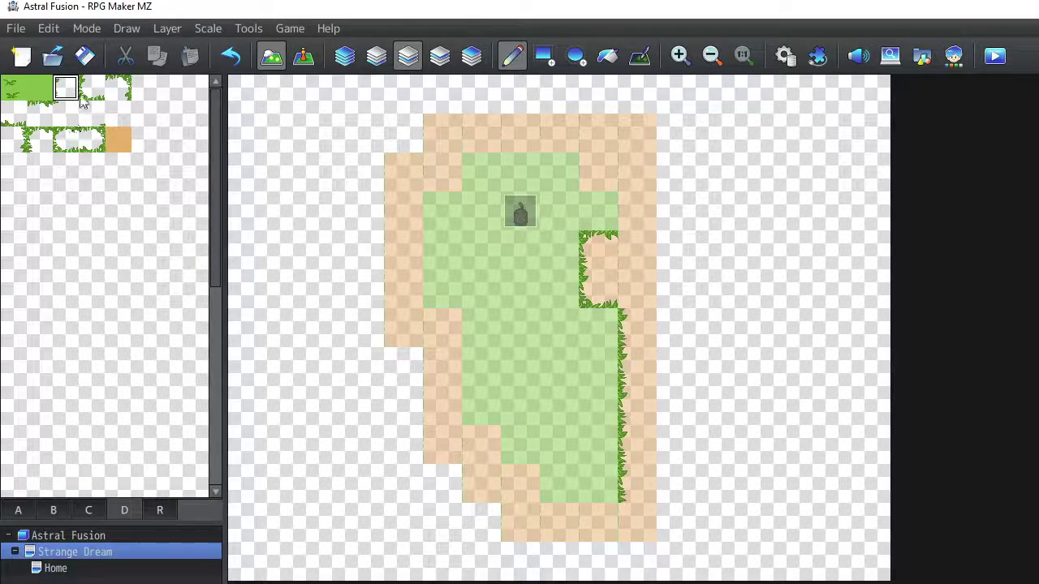
pyautogui.click(39, 114)
pyautogui.click(598, 523)
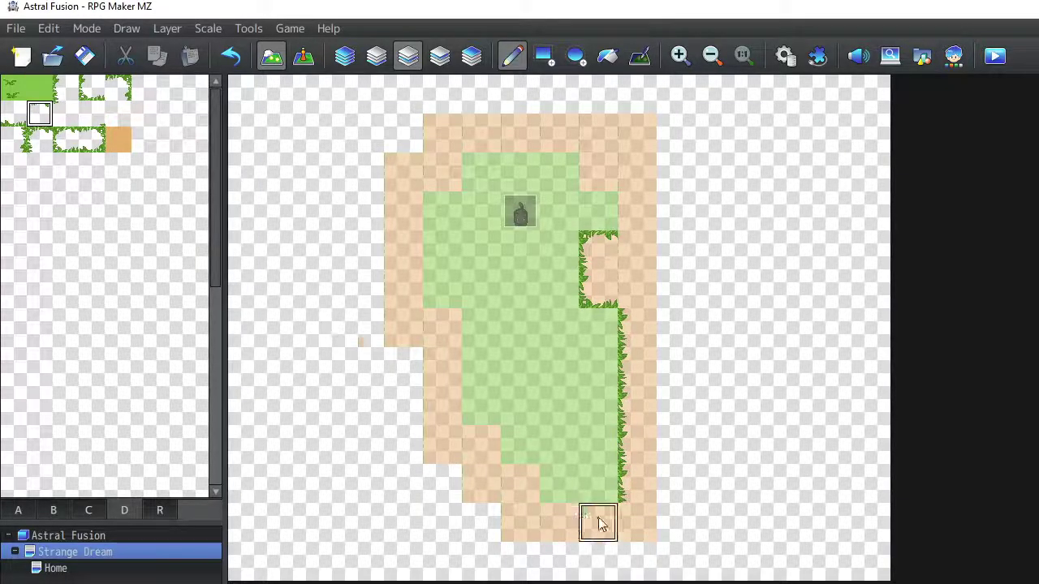
pyautogui.moveTo(601, 523); pyautogui.dragTo(557, 521)
# Edge the lower-left steps and left side with grass, adjusting the corner at the left step.
pyautogui.click(118, 88)
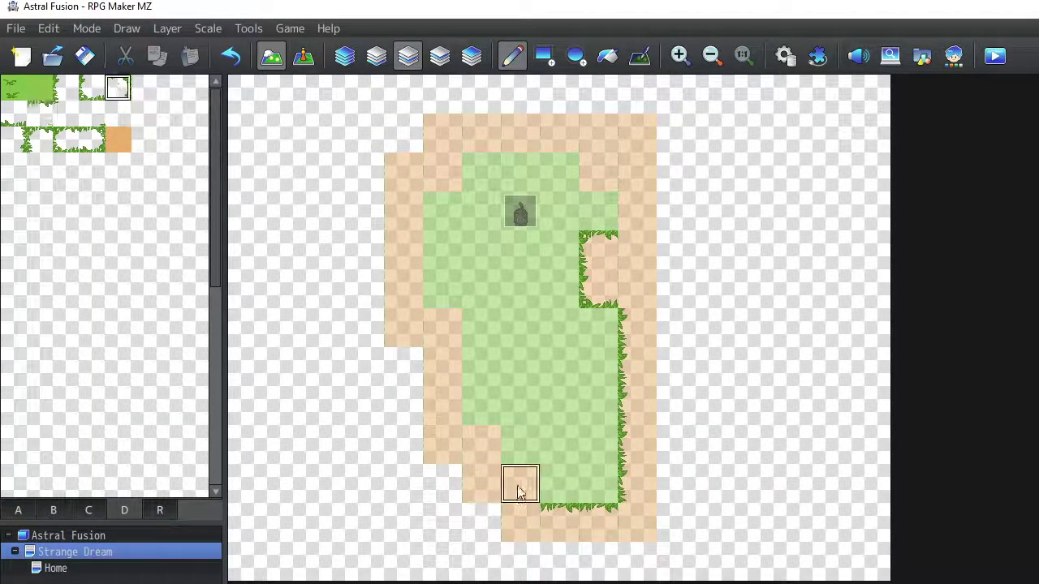
pyautogui.moveTo(519, 483)
pyautogui.mouseDown()
pyautogui.moveTo(438, 405)
pyautogui.moveTo(433, 333)
pyautogui.mouseUp()
pyautogui.click(23, 143)
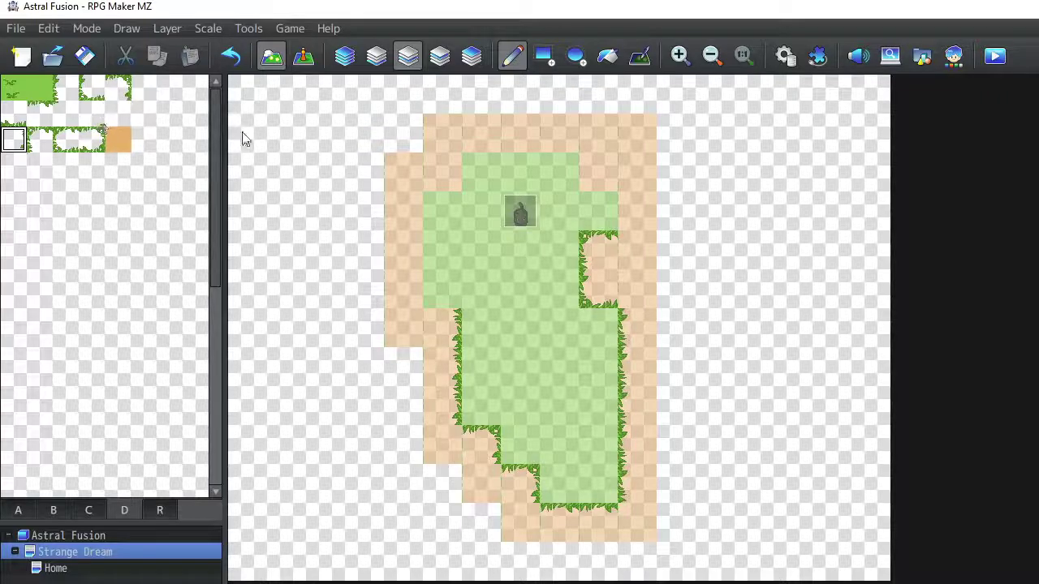
pyautogui.click(118, 88)
pyautogui.click(436, 331)
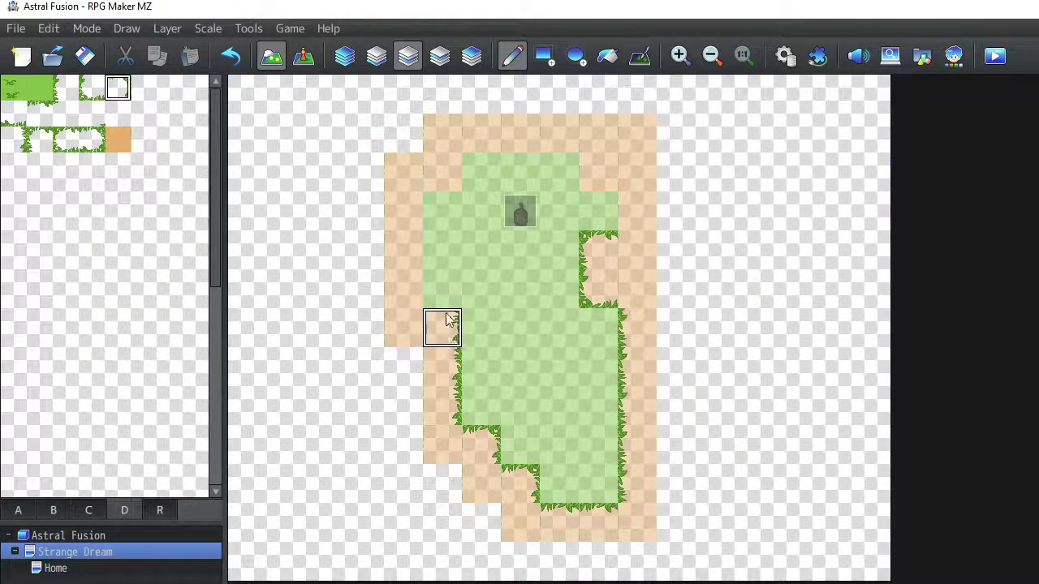
pyautogui.click(434, 343)
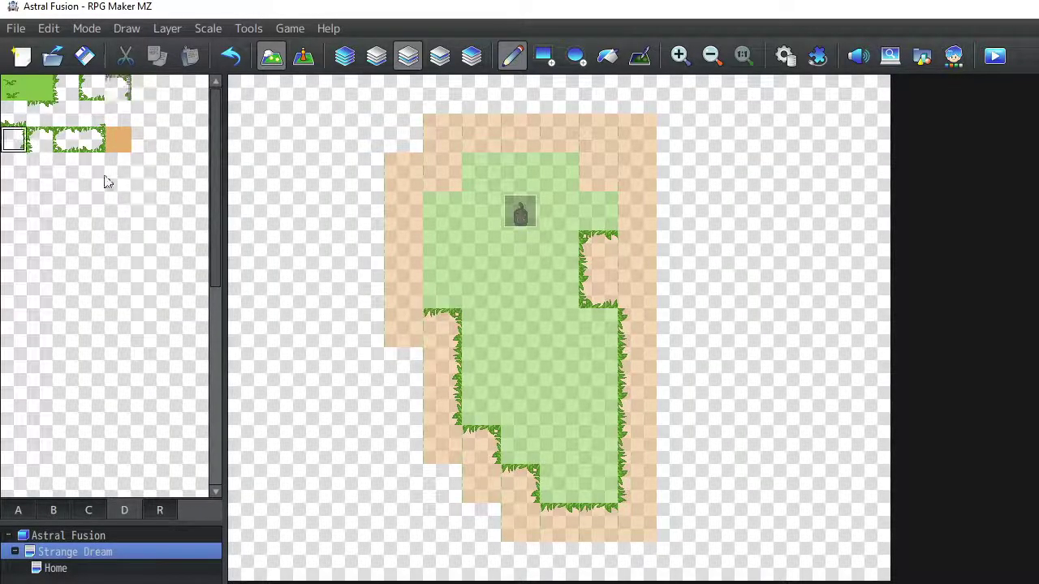
pyautogui.click(445, 331)
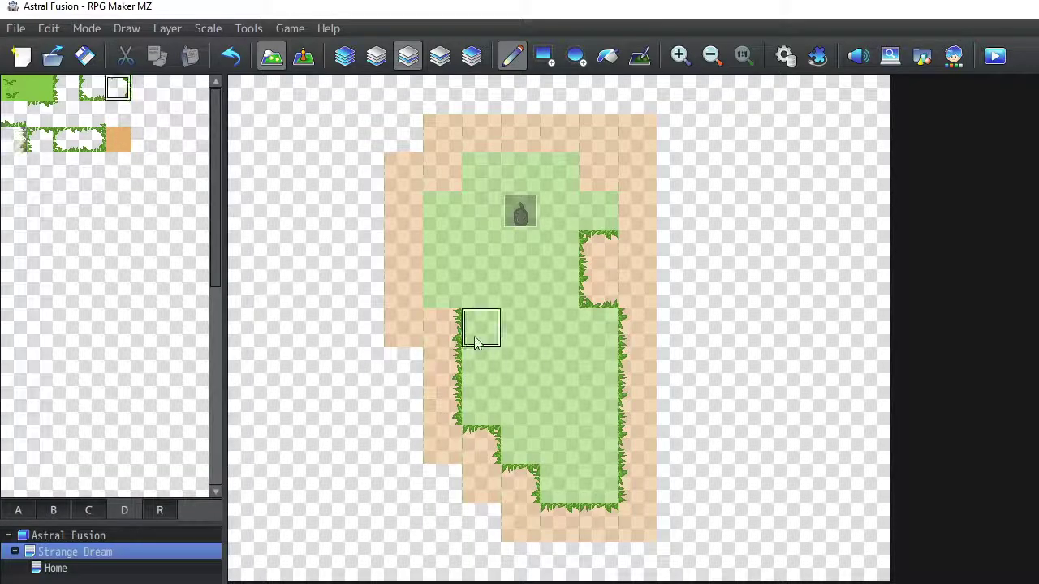
pyautogui.hotkey('ctrl', 'z')
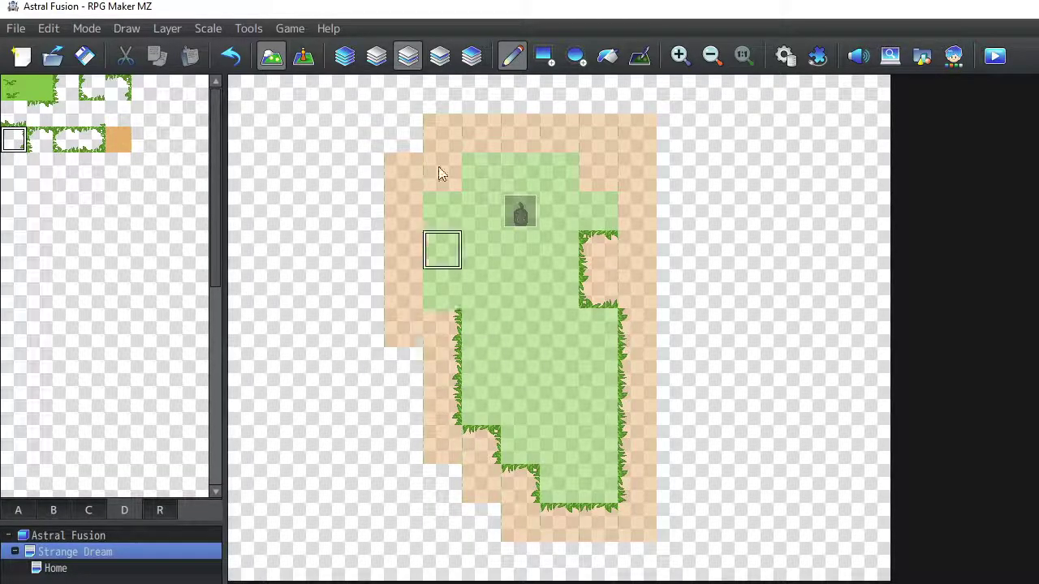
# Try grass-fringe tiles on the island's left step while switching between layers 3 and 4.
pyautogui.click(439, 56)
pyautogui.click(39, 113)
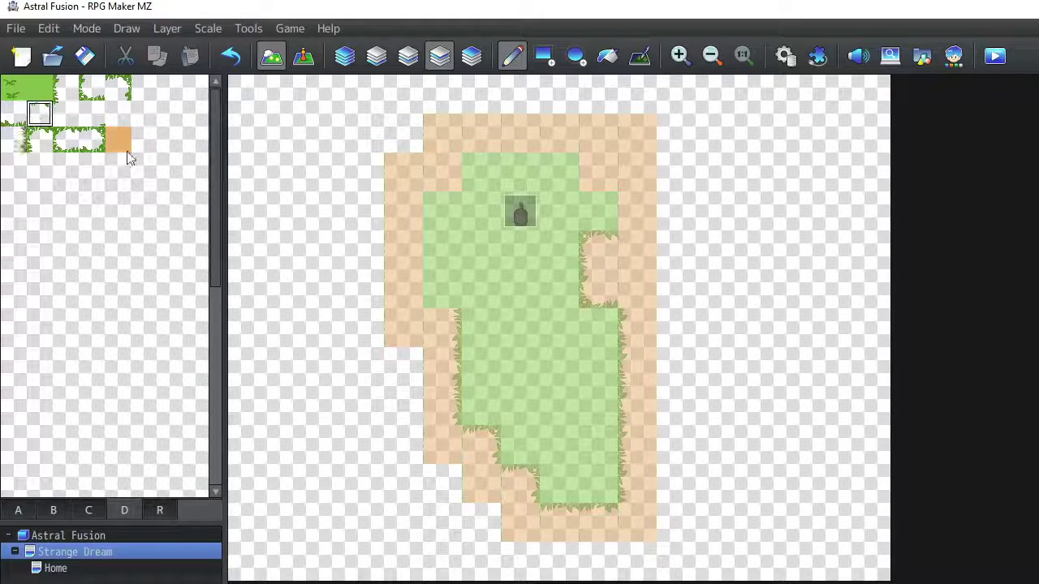
pyautogui.click(438, 333)
pyautogui.click(344, 56)
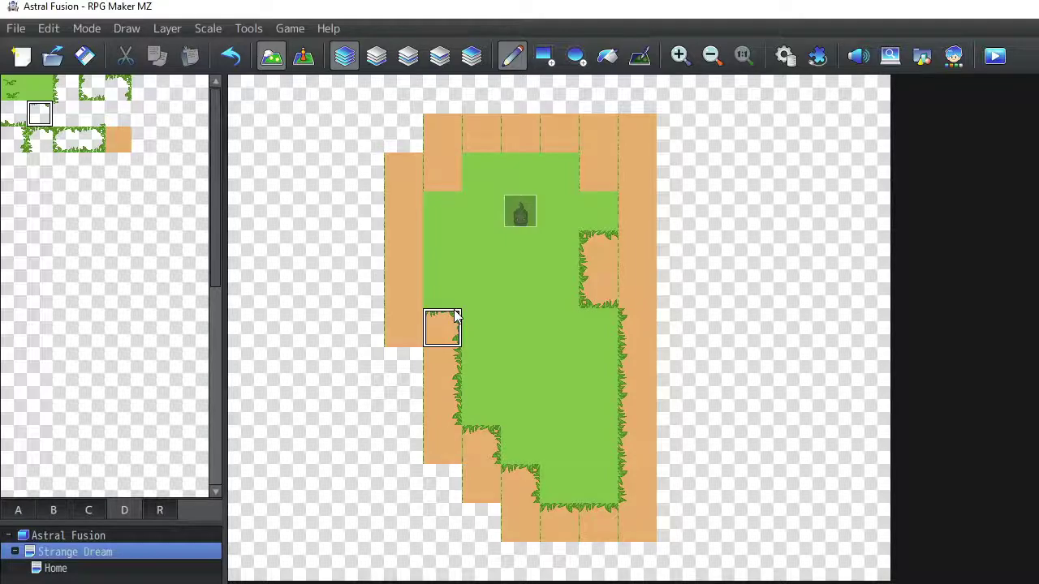
pyautogui.click(439, 56)
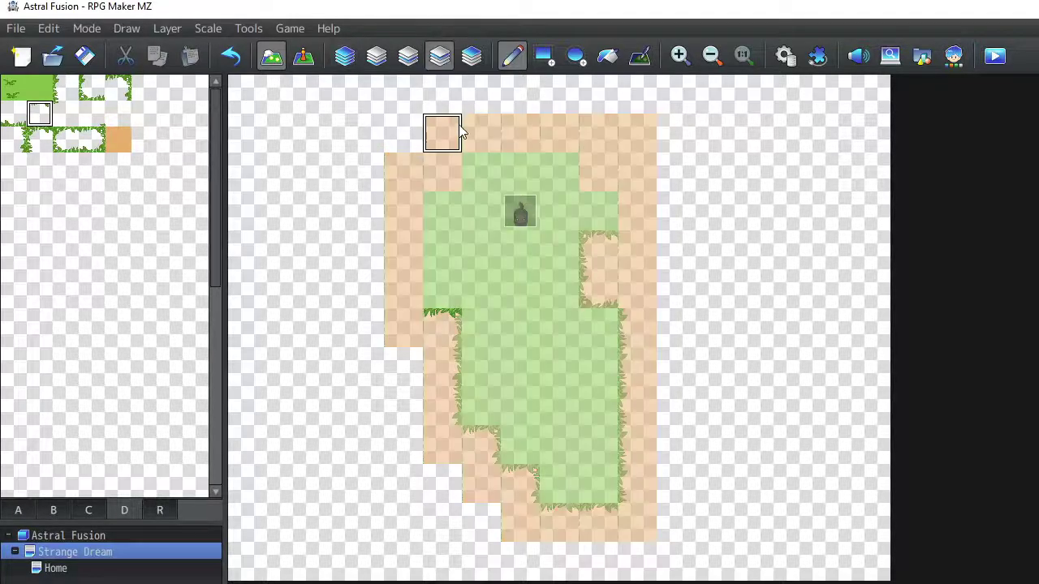
pyautogui.click(443, 335)
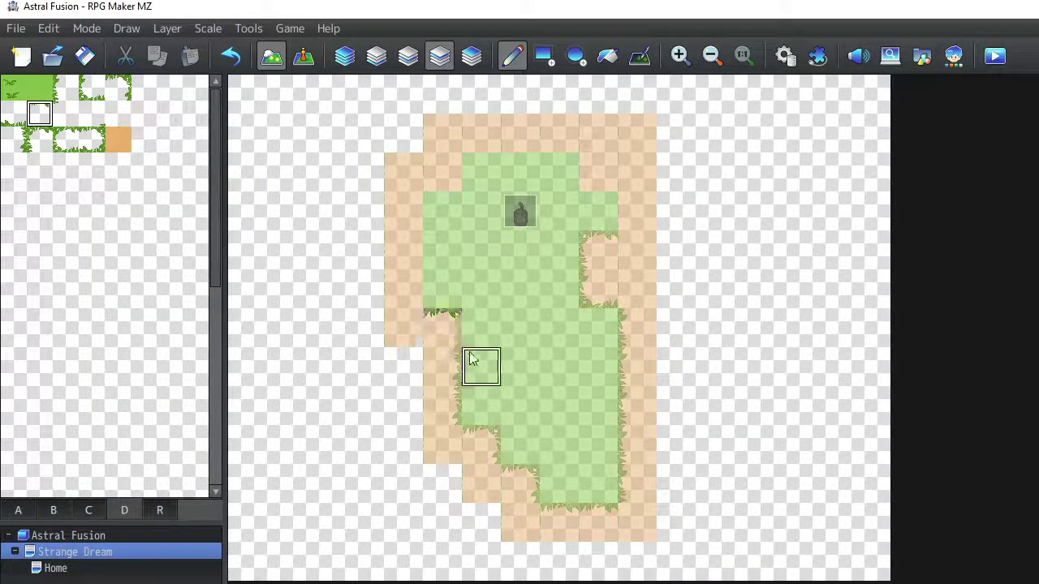
pyautogui.click(438, 314)
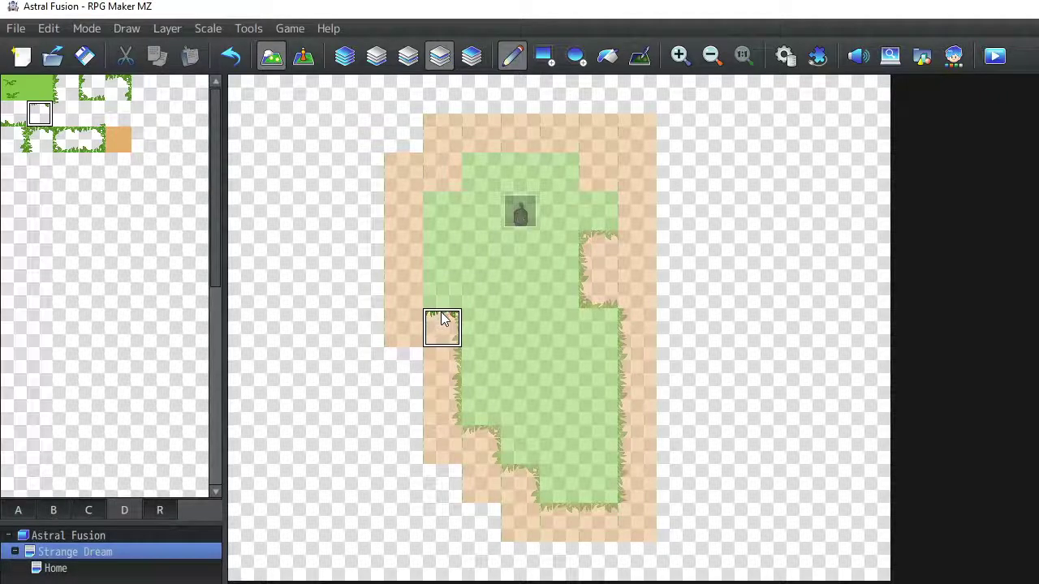
pyautogui.click(453, 297)
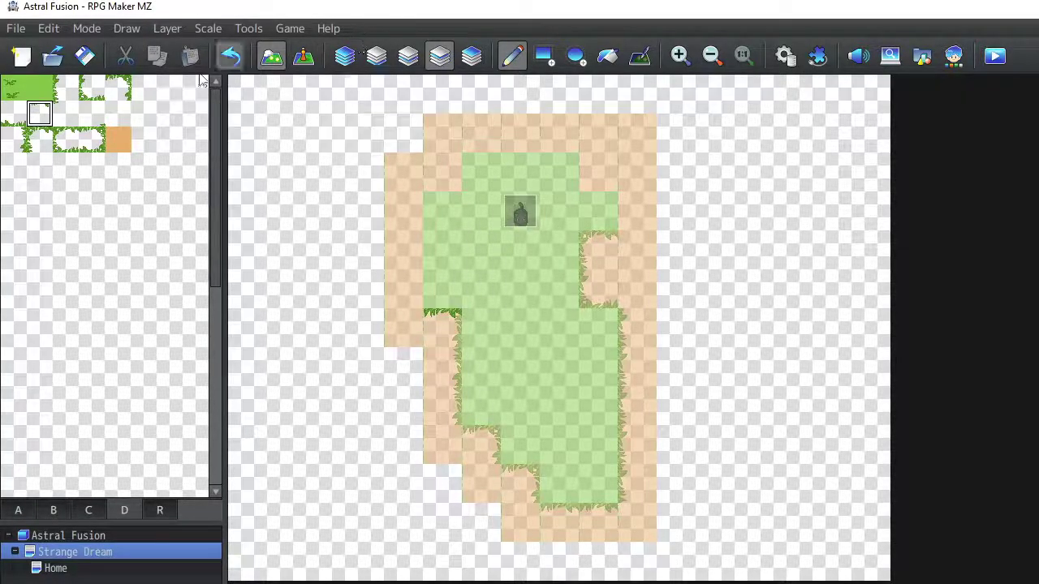
# Select other grass-edge tiles and the empty tile, choosing the layer above the grass edges.
pyautogui.click(97, 146)
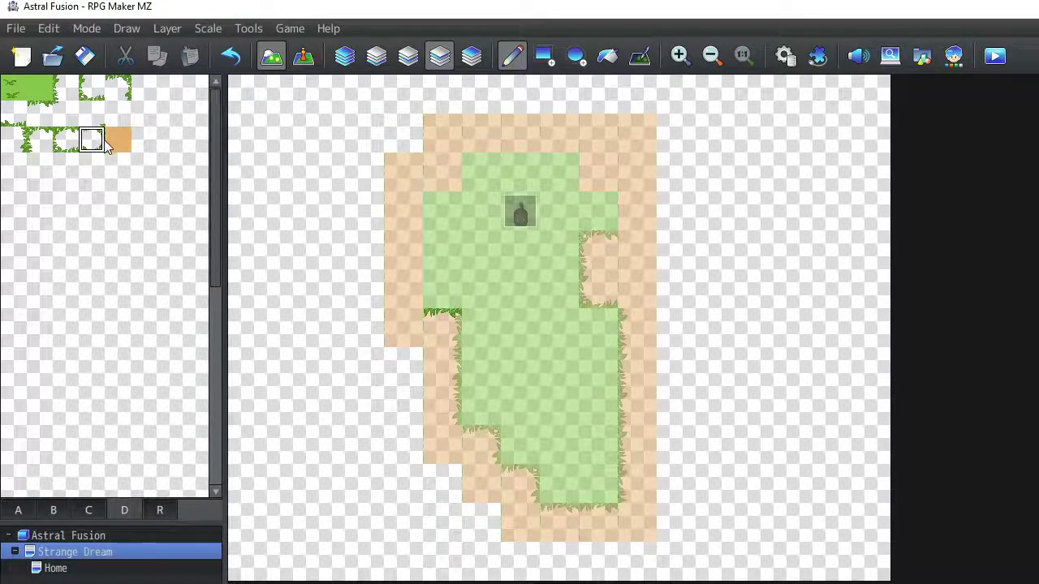
pyautogui.click(118, 87)
pyautogui.click(407, 55)
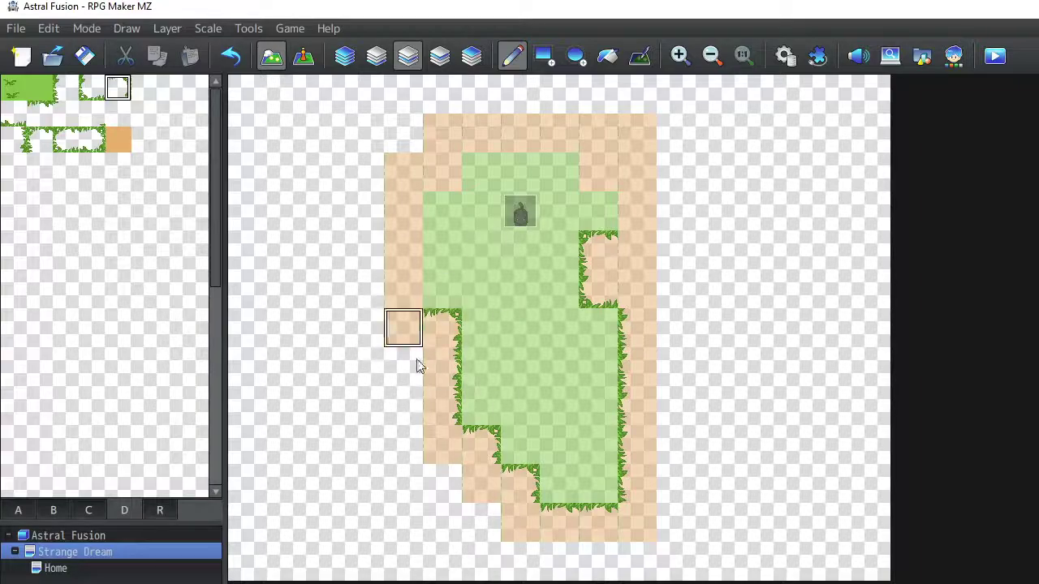
pyautogui.click(430, 61)
pyautogui.click(408, 57)
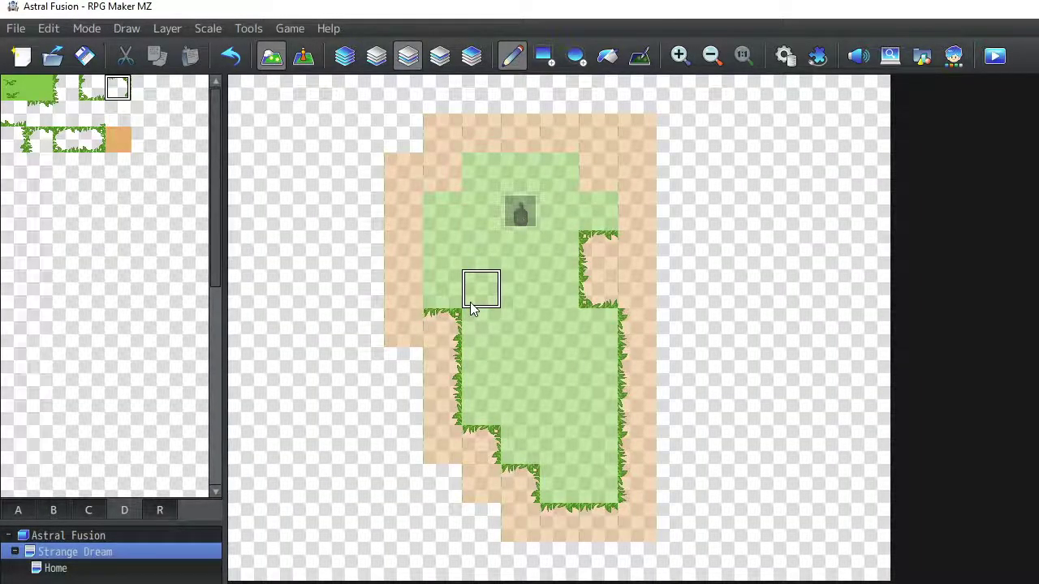
pyautogui.click(446, 60)
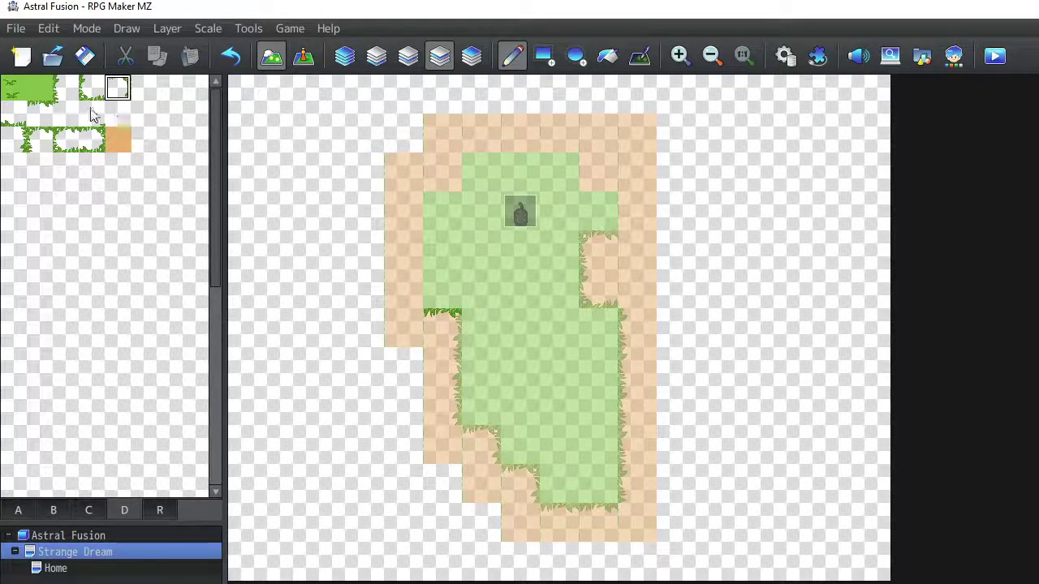
pyautogui.click(170, 113)
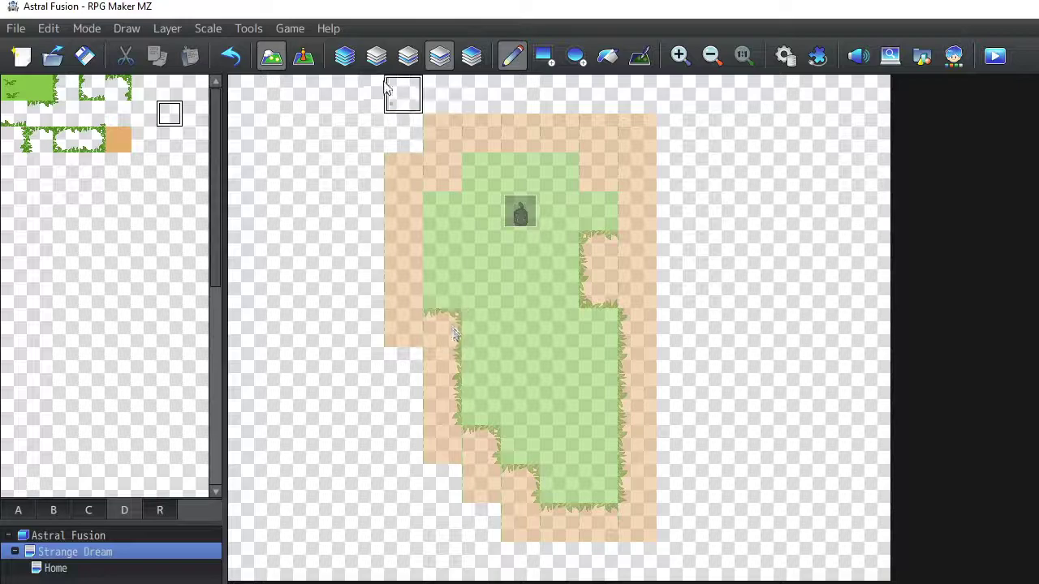
pyautogui.click(408, 57)
pyautogui.click(439, 57)
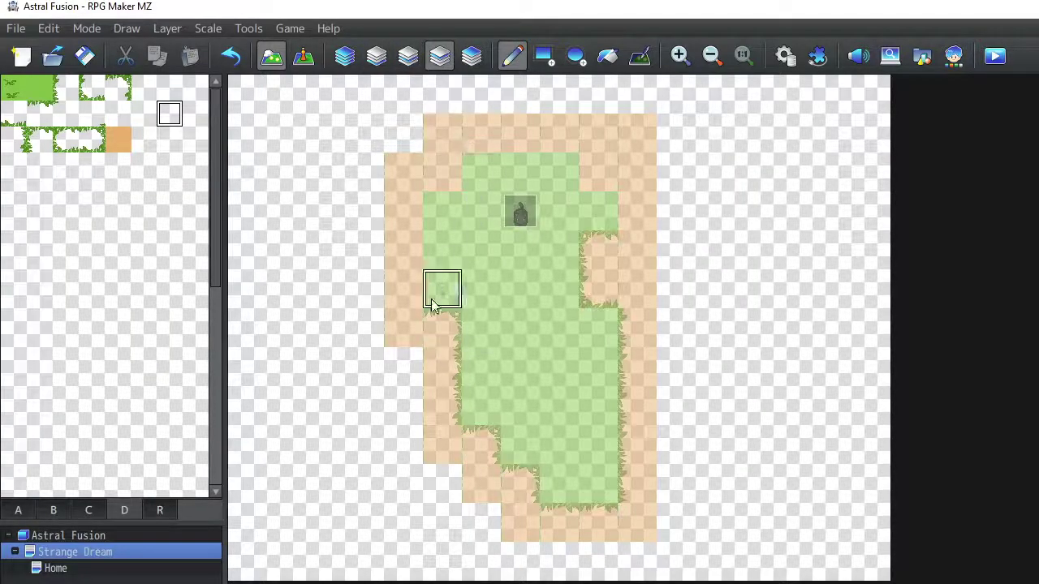
# Repaint and clear the step tile until a grass corner joins the lower-left fringe.
pyautogui.click(448, 321)
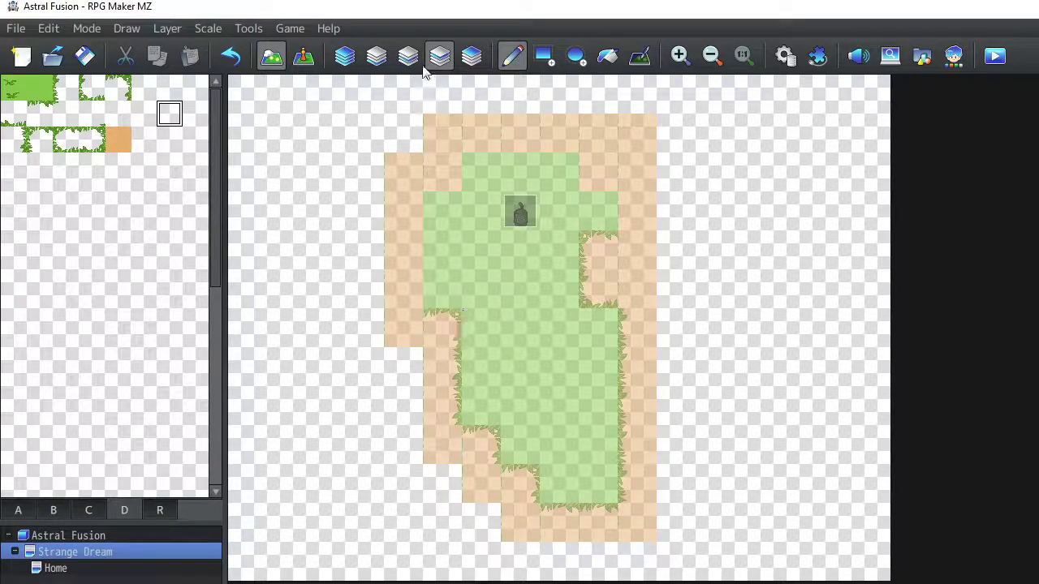
pyautogui.click(443, 331)
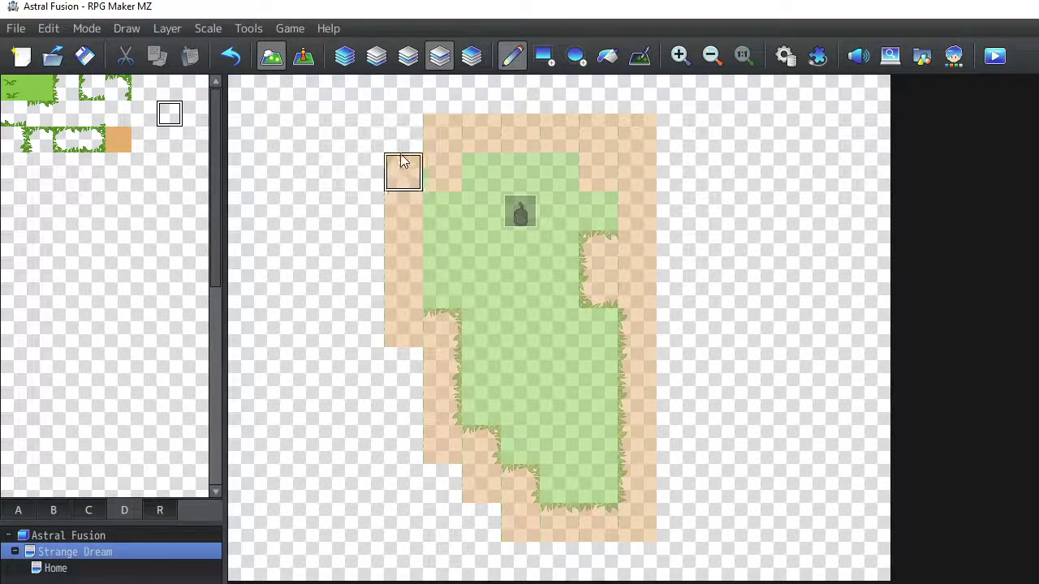
pyautogui.click(435, 340)
pyautogui.click(437, 329)
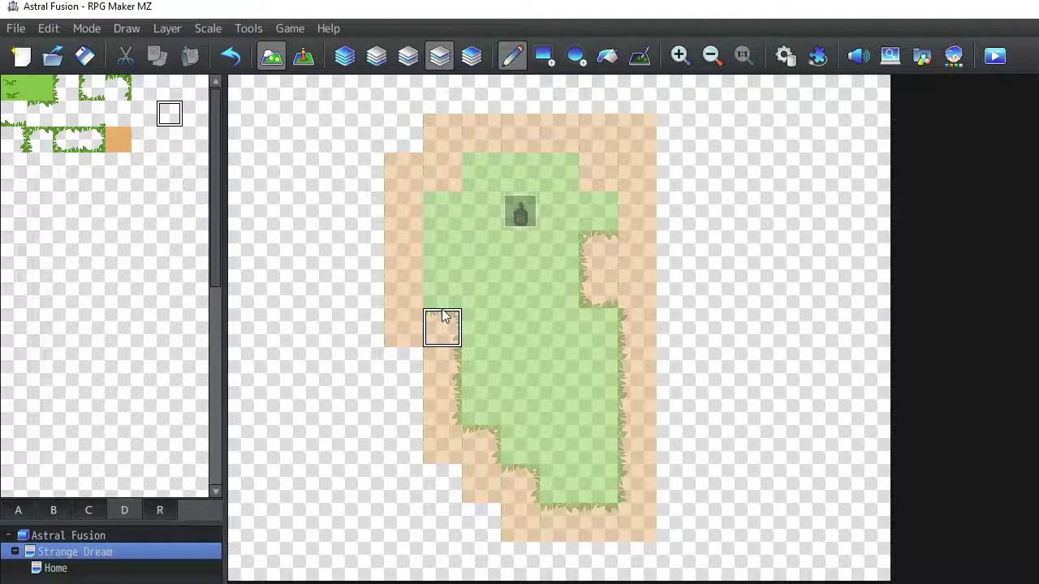
pyautogui.click(444, 318)
pyautogui.click(445, 318)
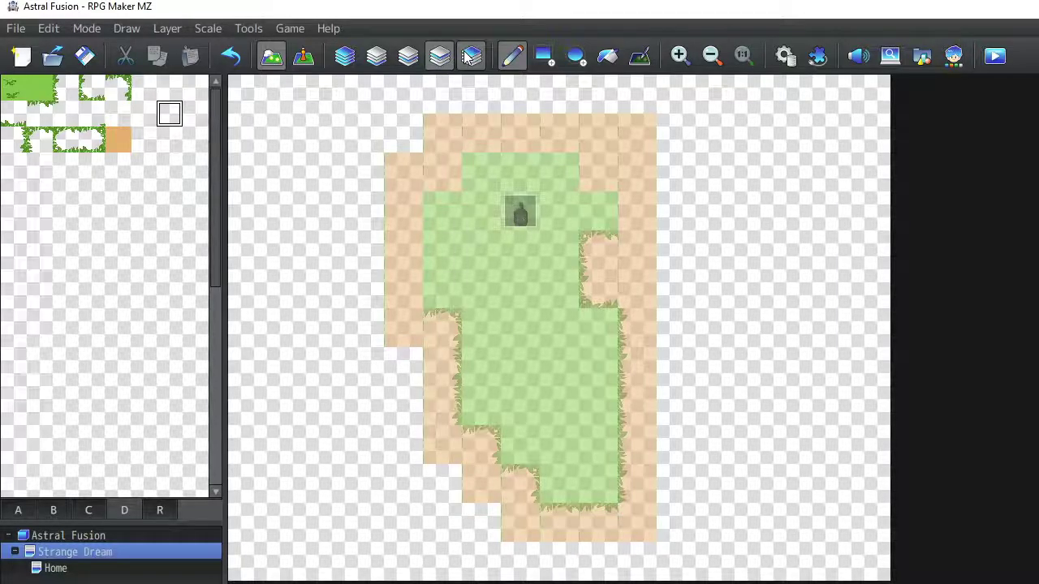
pyautogui.click(440, 325)
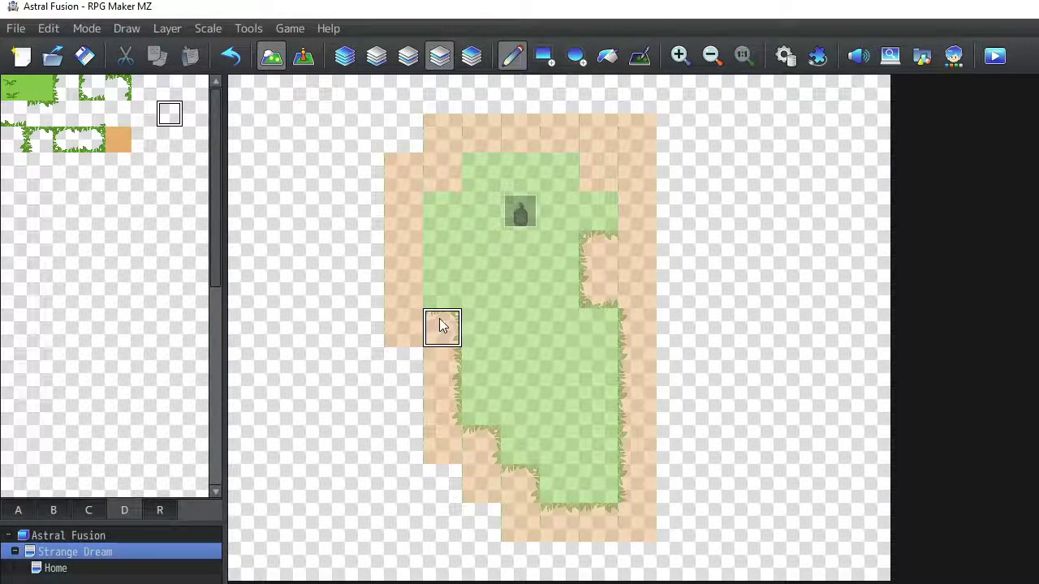
pyautogui.click(408, 55)
pyautogui.click(418, 224)
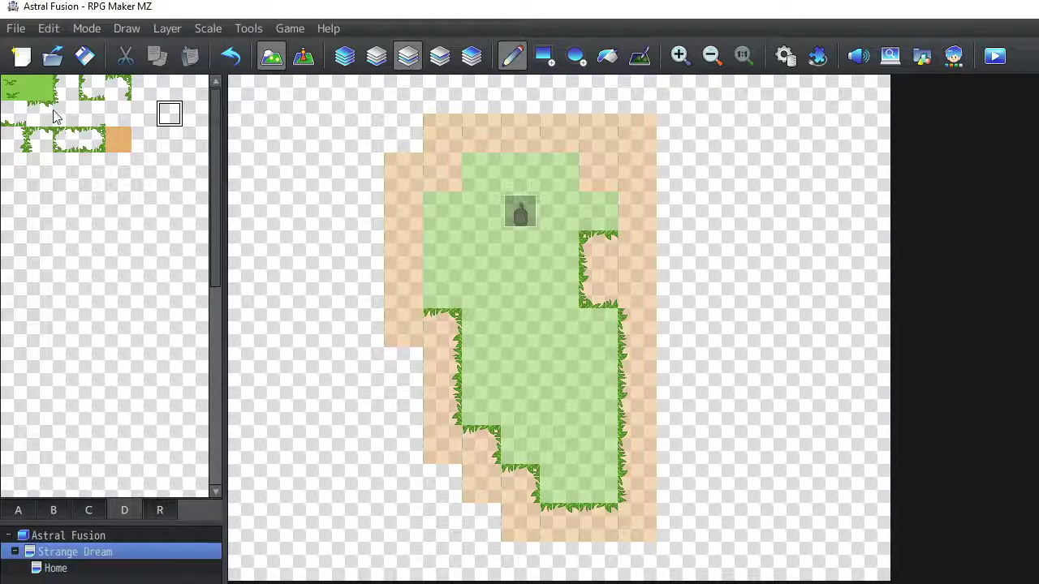
# Paint a grass edge down the island's upper-left side, undoing a misplaced corner tile.
pyautogui.click(73, 142)
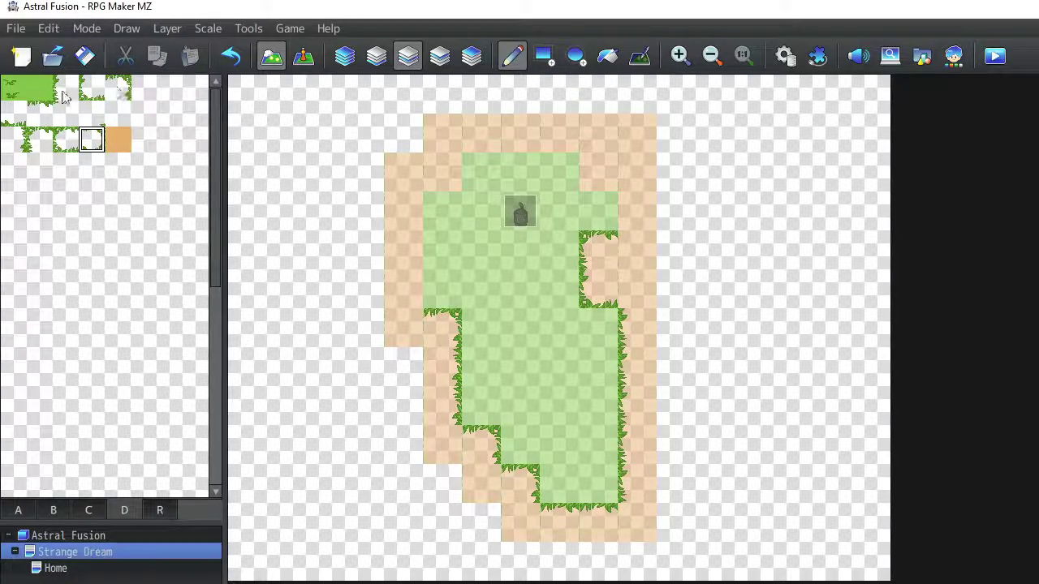
pyautogui.click(22, 143)
pyautogui.moveTo(403, 289); pyautogui.dragTo(400, 210)
pyautogui.click(92, 139)
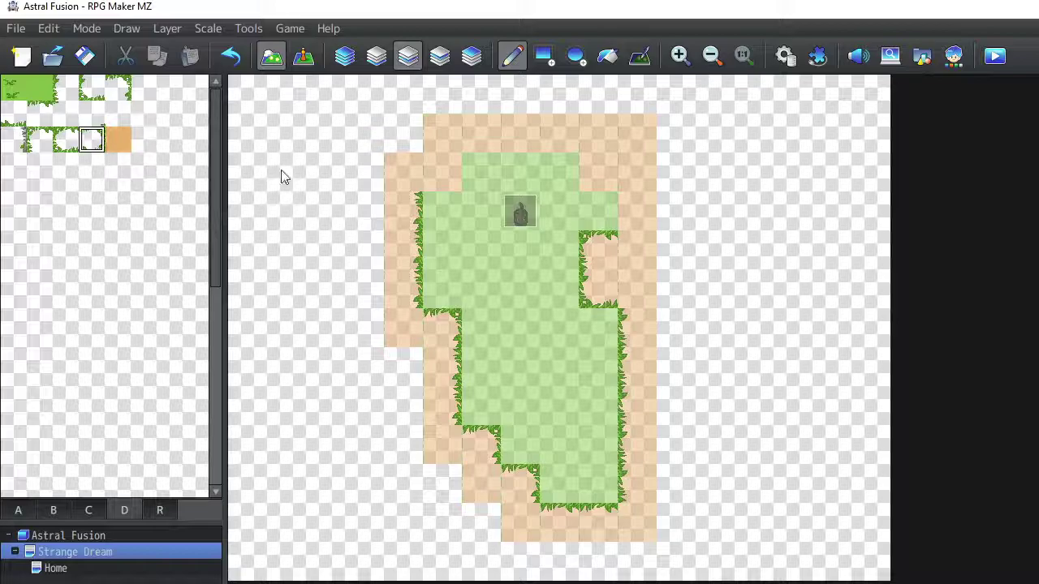
pyautogui.click(442, 172)
pyautogui.hotkey('ctrl', 'z')
# Try several D-tab corner tiles at the island's top-left corner.
pyautogui.click(66, 143)
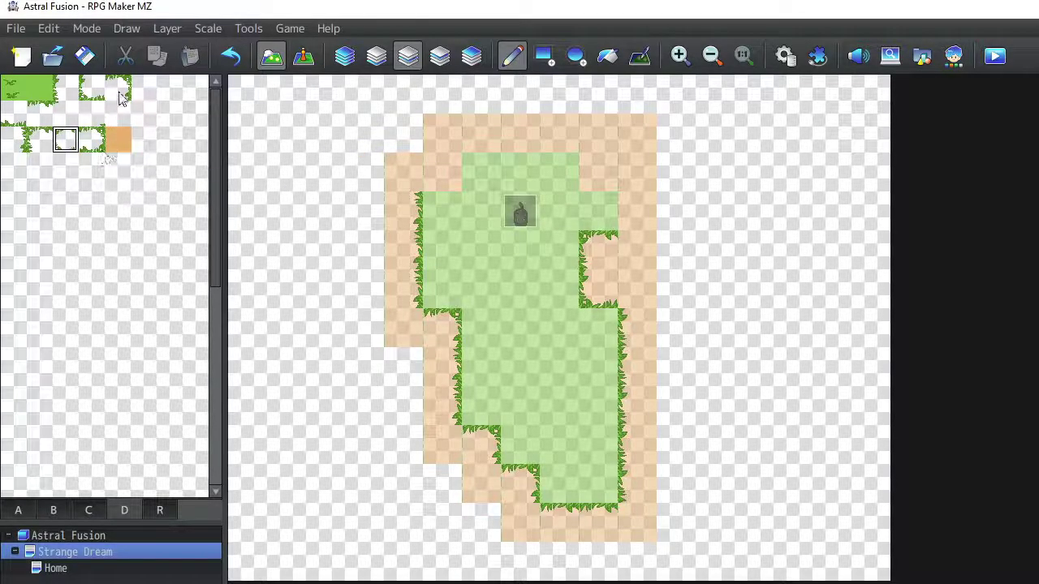
pyautogui.click(68, 89)
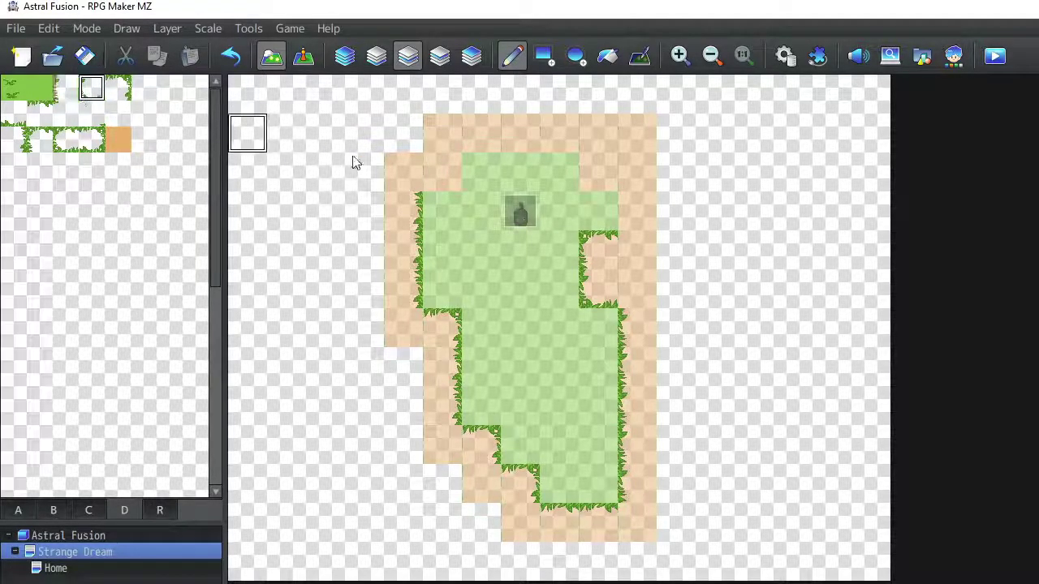
pyautogui.click(443, 172)
pyautogui.click(126, 87)
pyautogui.click(442, 172)
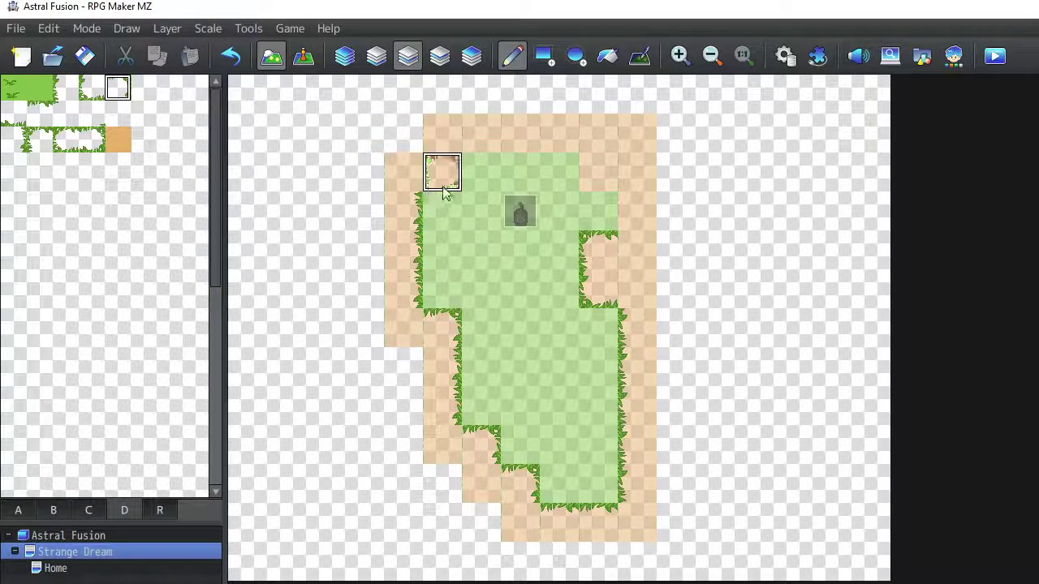
pyautogui.click(91, 140)
pyautogui.click(442, 172)
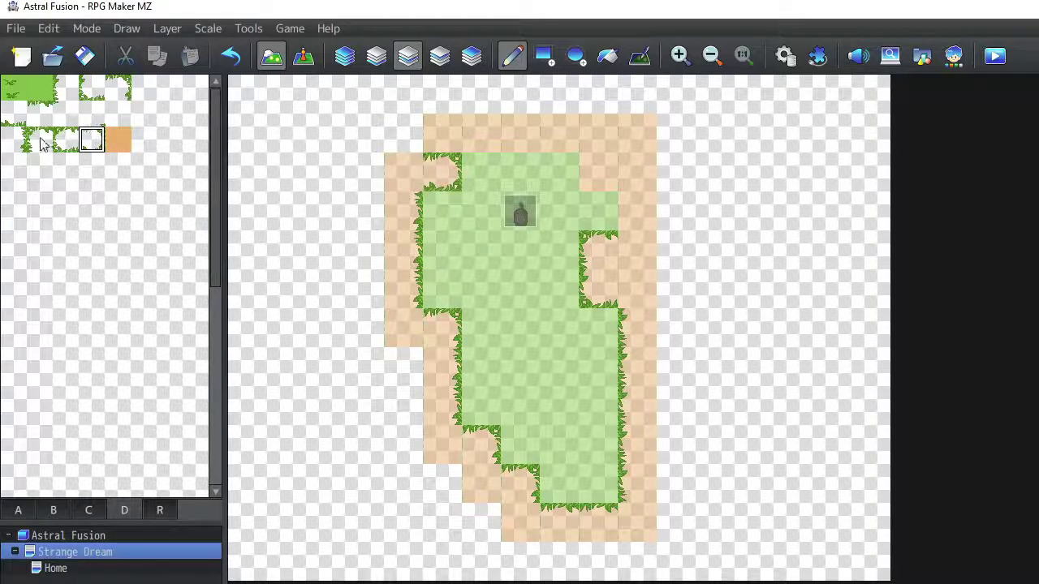
pyautogui.click(40, 139)
pyautogui.click(442, 172)
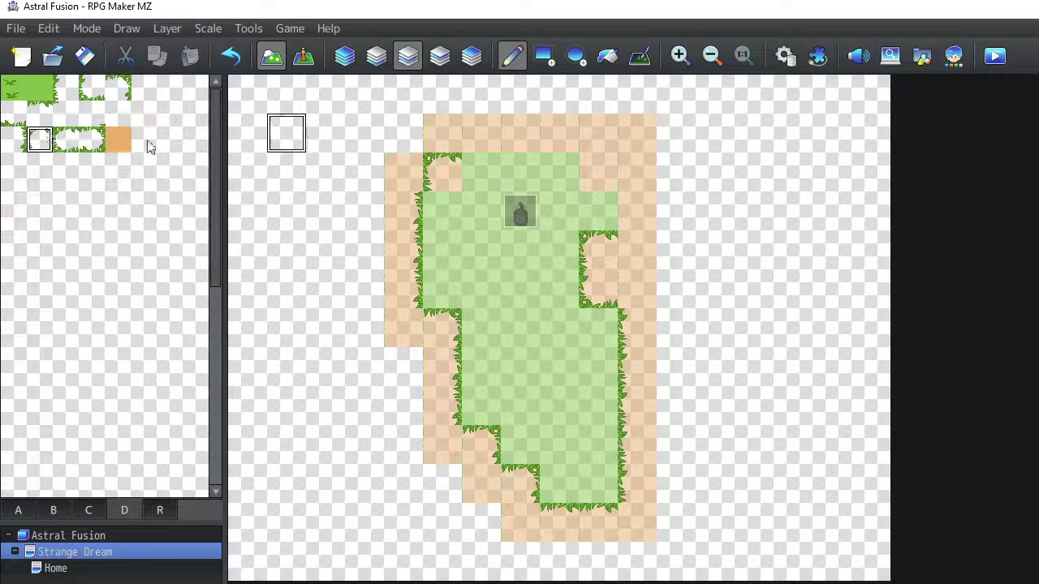
# Test sand-with-grass tiles on the upper-left corner, undoing the trials with Ctrl+Z.
pyautogui.click(14, 114)
pyautogui.click(443, 172)
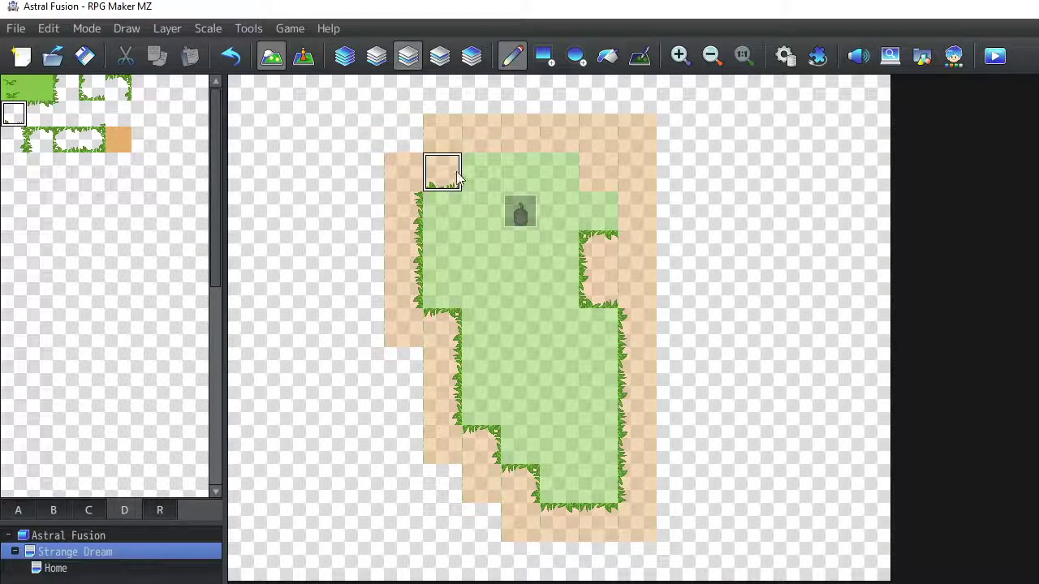
pyautogui.click(118, 88)
pyautogui.click(443, 172)
pyautogui.hotkey('ctrl', 'z')
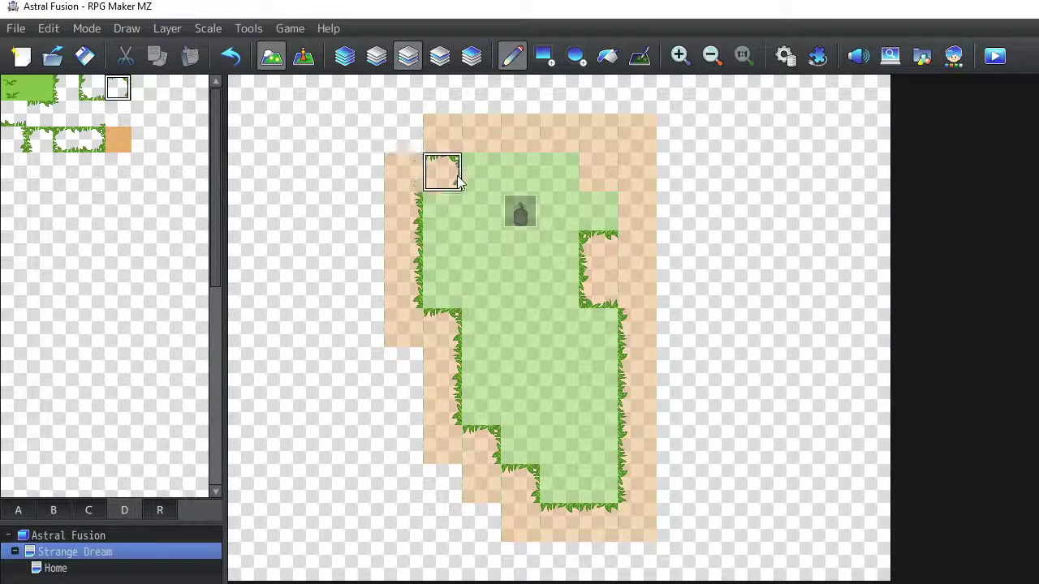
pyautogui.click(428, 185)
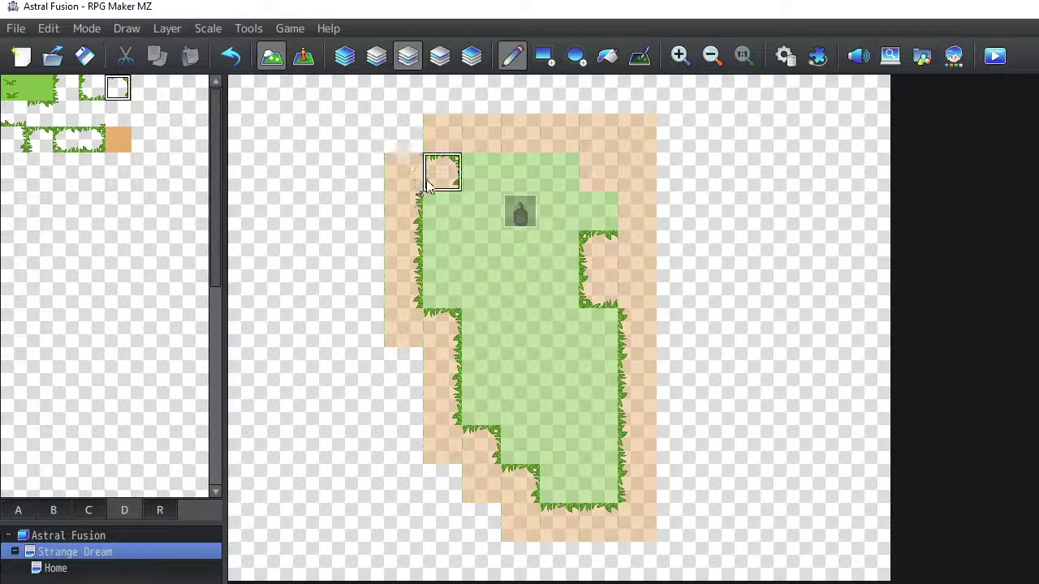
pyautogui.hotkey('ctrl', 'z')
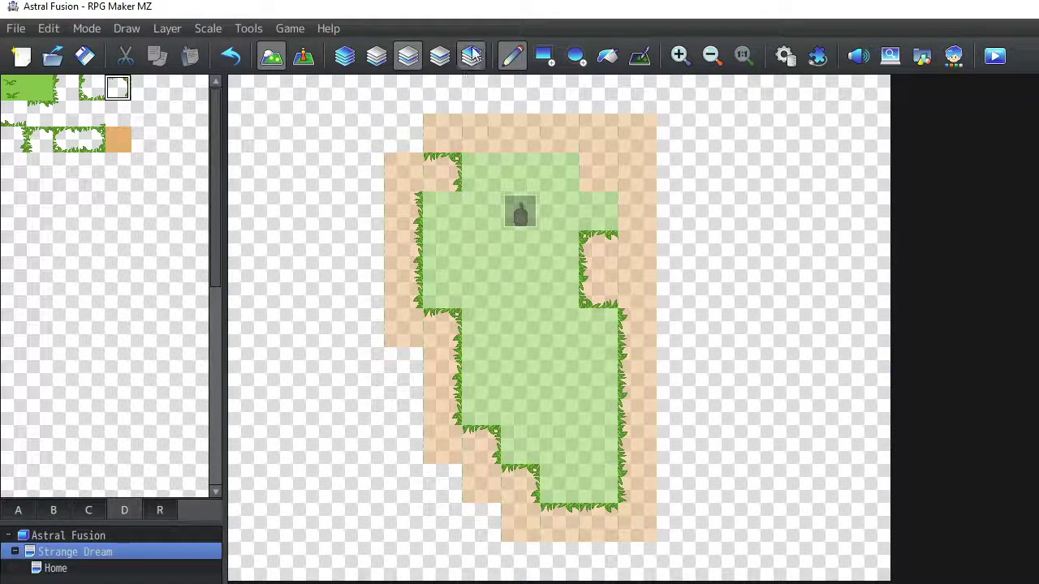
# Erase the upper-left corner on layer 4 and paint a grass-edged sand tile there.
pyautogui.click(13, 113)
pyautogui.click(442, 172)
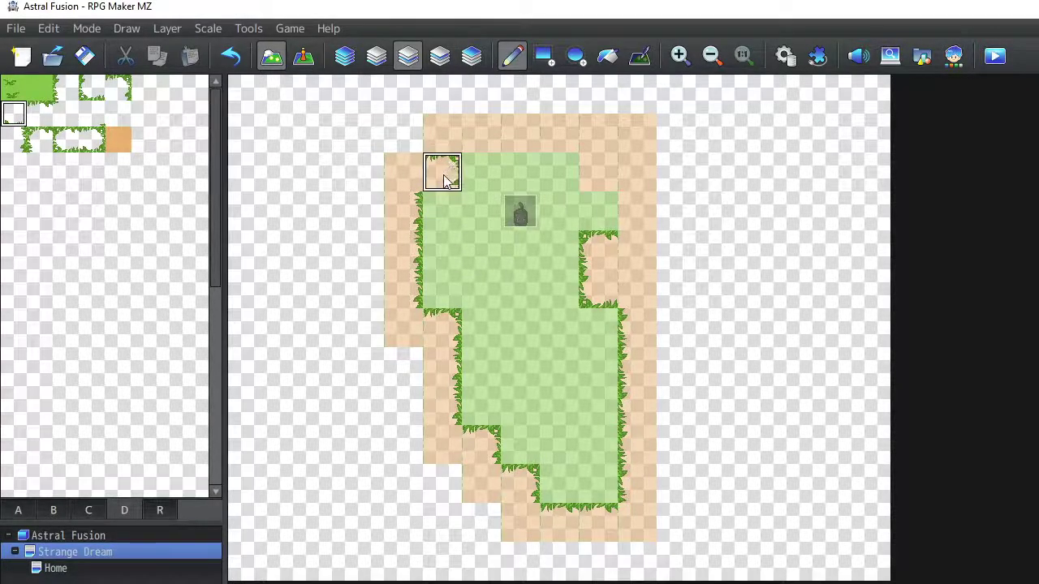
pyautogui.click(439, 55)
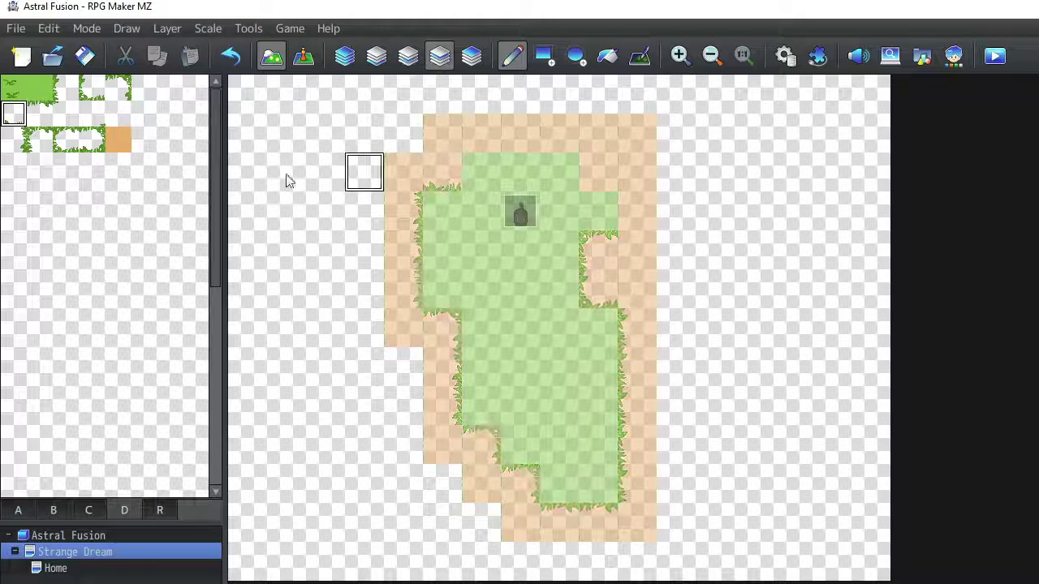
pyautogui.click(13, 140)
pyautogui.click(442, 175)
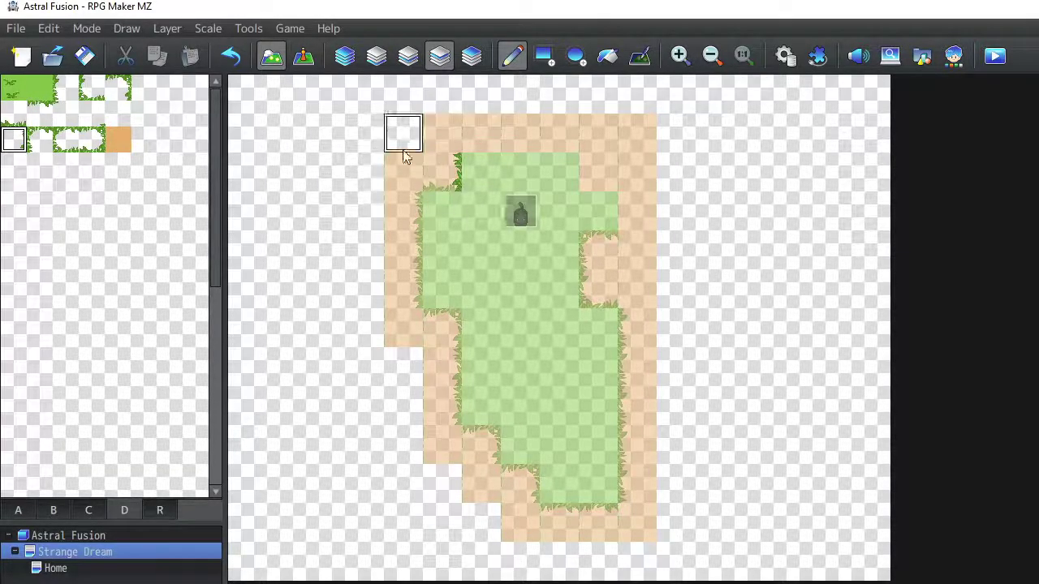
# Erase layer-3 tiles across the top sand rows with the empty tile.
pyautogui.click(407, 55)
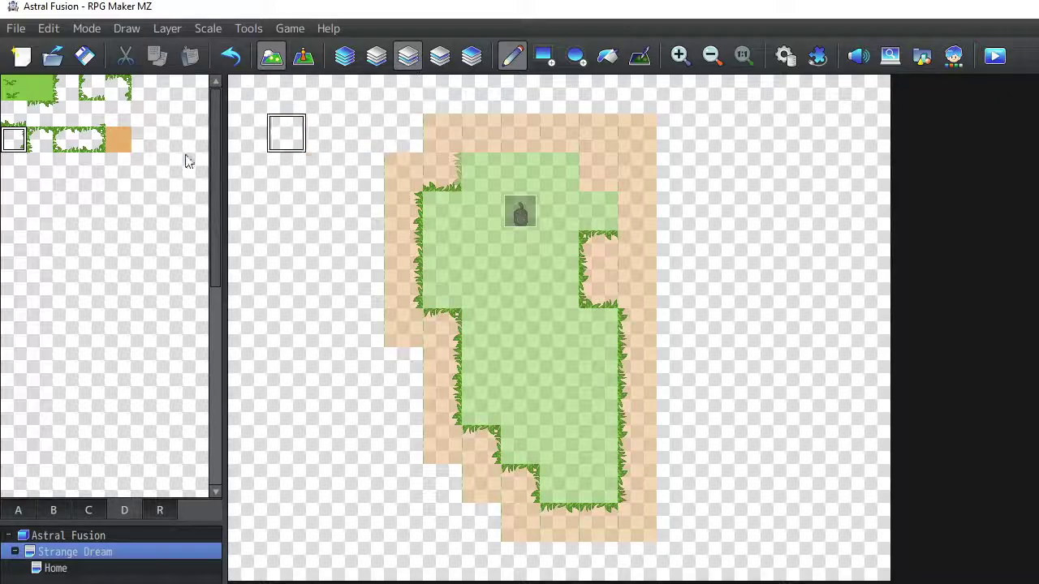
pyautogui.click(13, 114)
pyautogui.moveTo(387, 147)
pyautogui.mouseDown()
pyautogui.moveTo(463, 139)
pyautogui.moveTo(516, 153)
pyautogui.moveTo(516, 139)
pyautogui.moveTo(555, 140)
pyautogui.moveTo(579, 182)
pyautogui.moveTo(547, 163)
pyautogui.mouseUp()
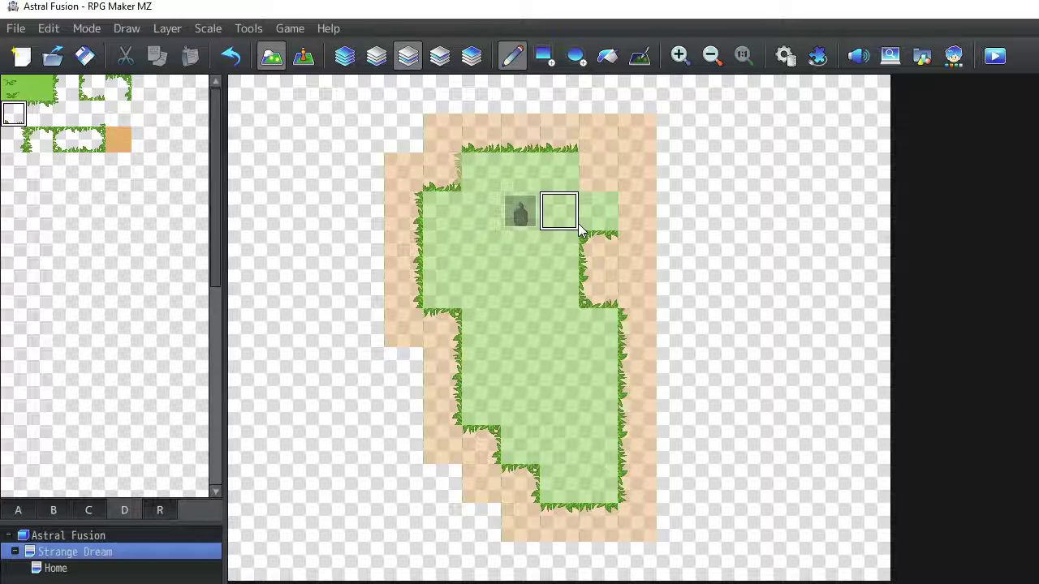
# Add grass-edge tiles beside the top grass row and along the upper arm's right side.
pyautogui.click(13, 139)
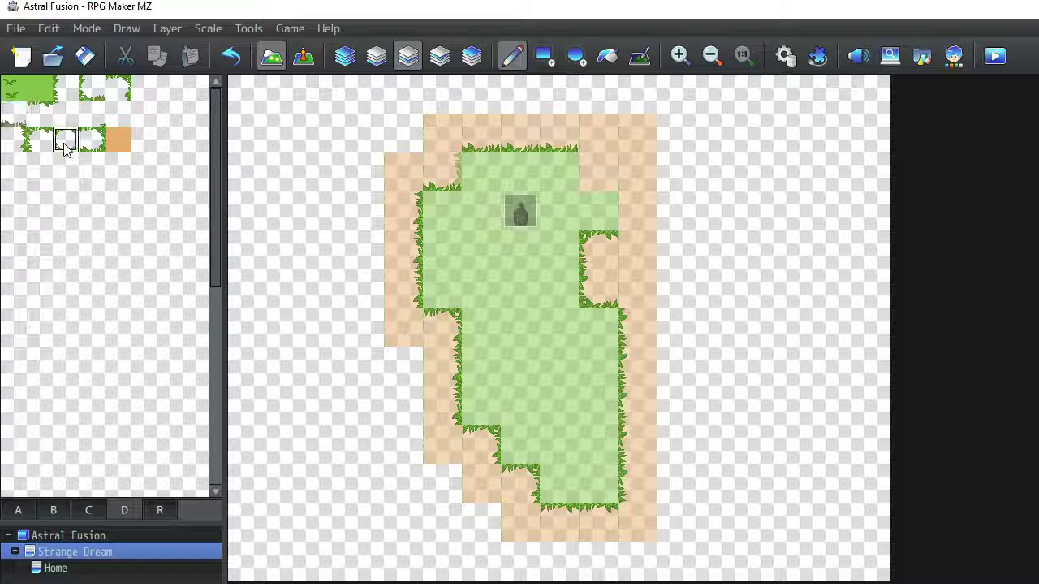
pyautogui.click(92, 89)
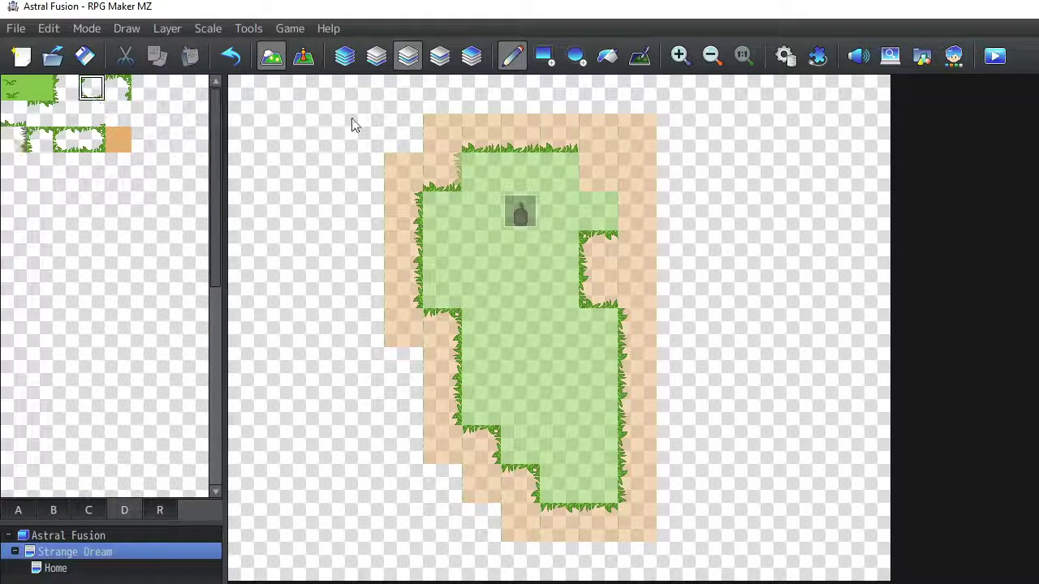
pyautogui.click(597, 171)
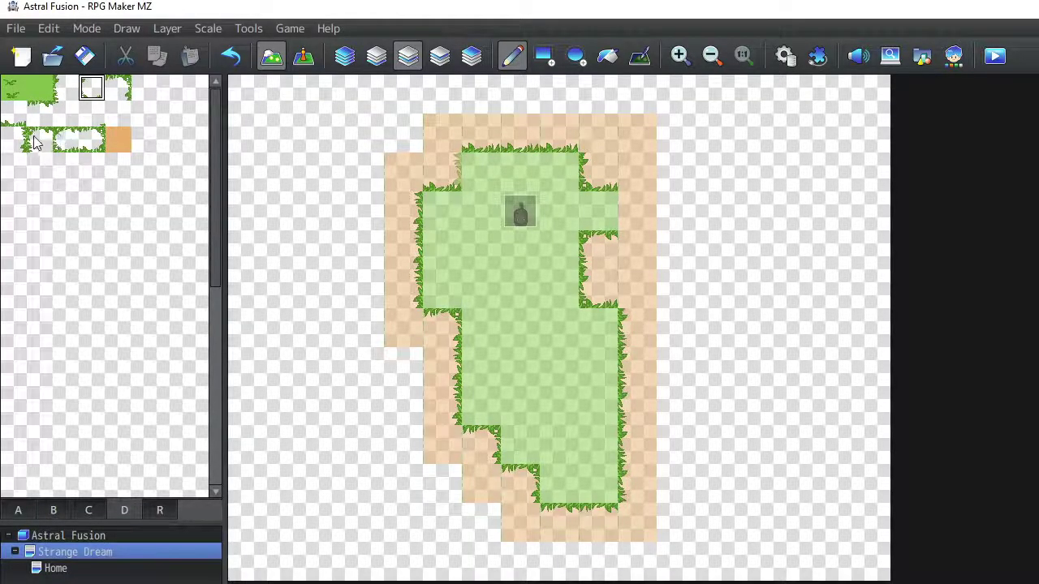
pyautogui.click(65, 90)
pyautogui.click(638, 211)
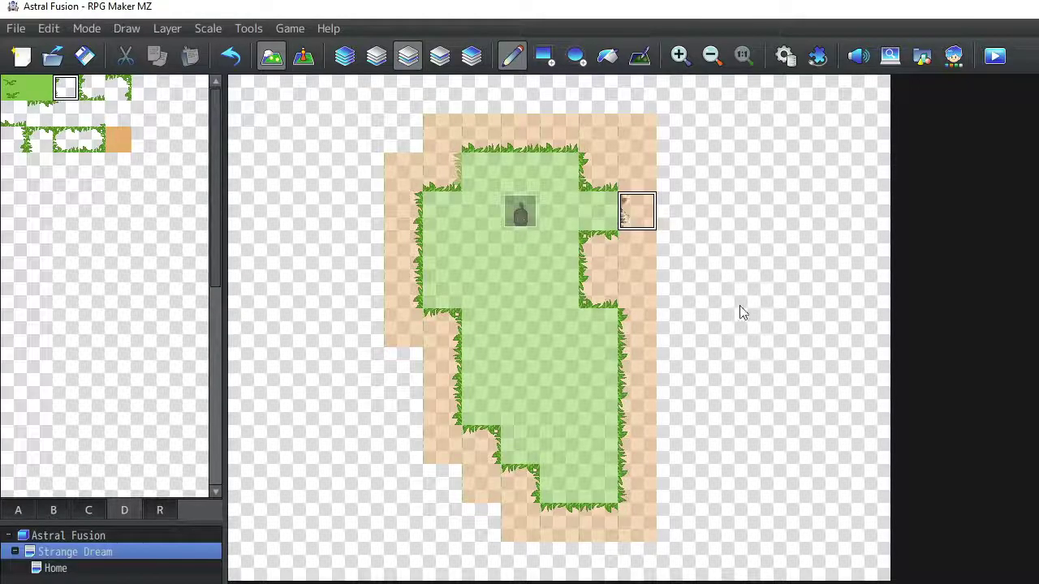
pyautogui.click(66, 114)
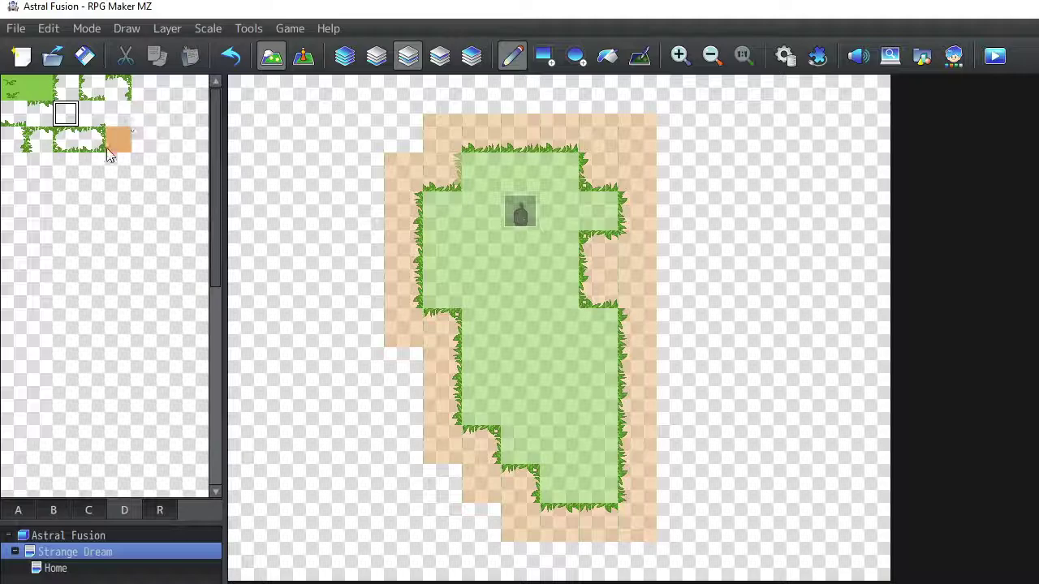
pyautogui.click(91, 114)
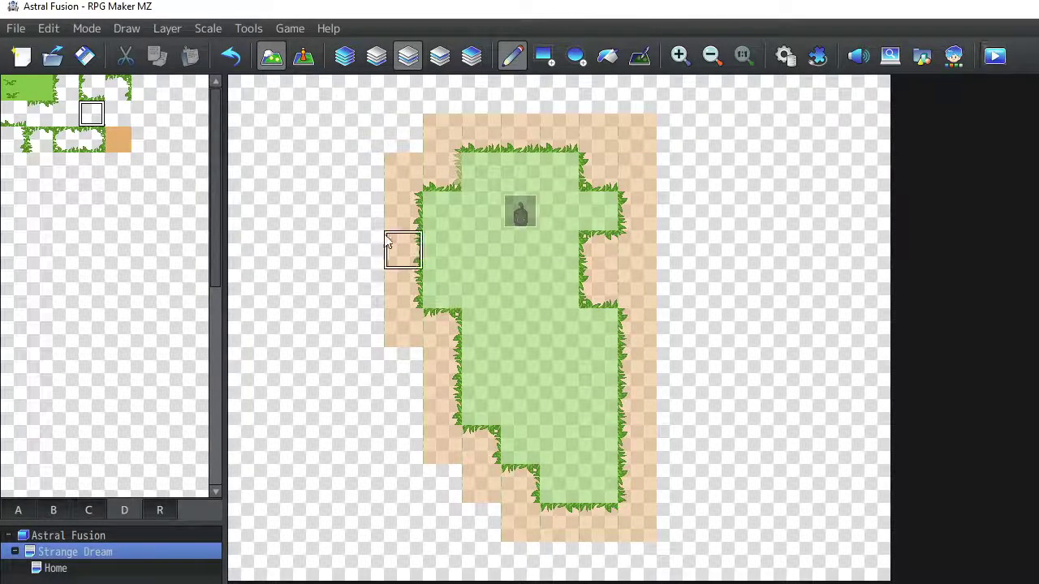
pyautogui.click(995, 56)
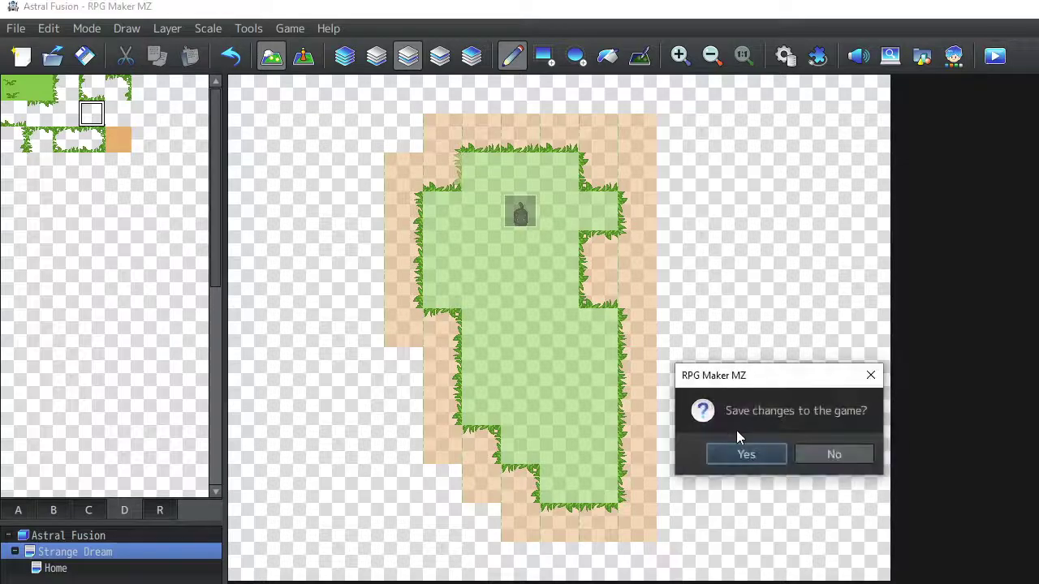
pyautogui.click(827, 454)
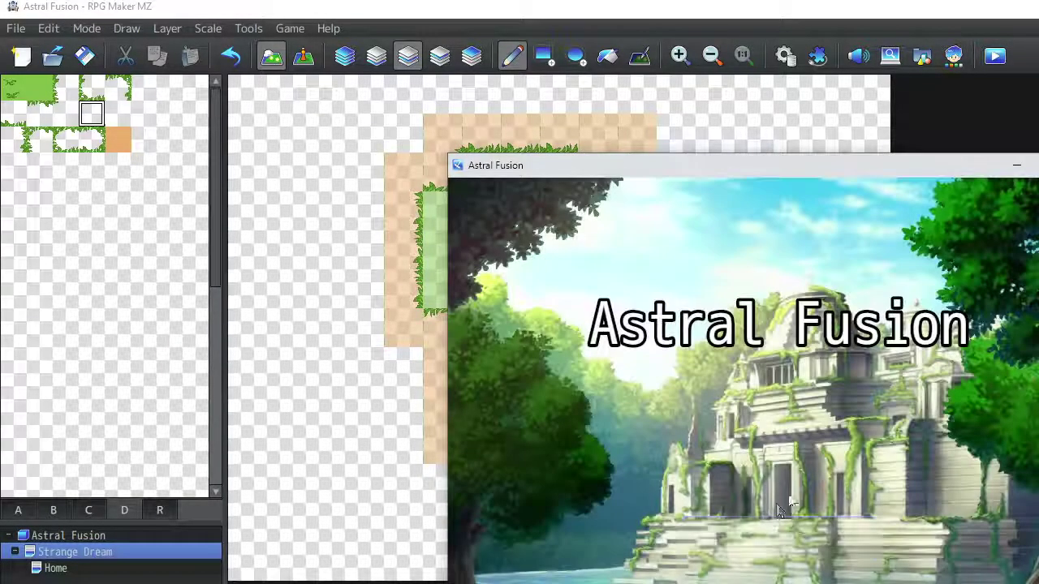
pyautogui.click(763, 505)
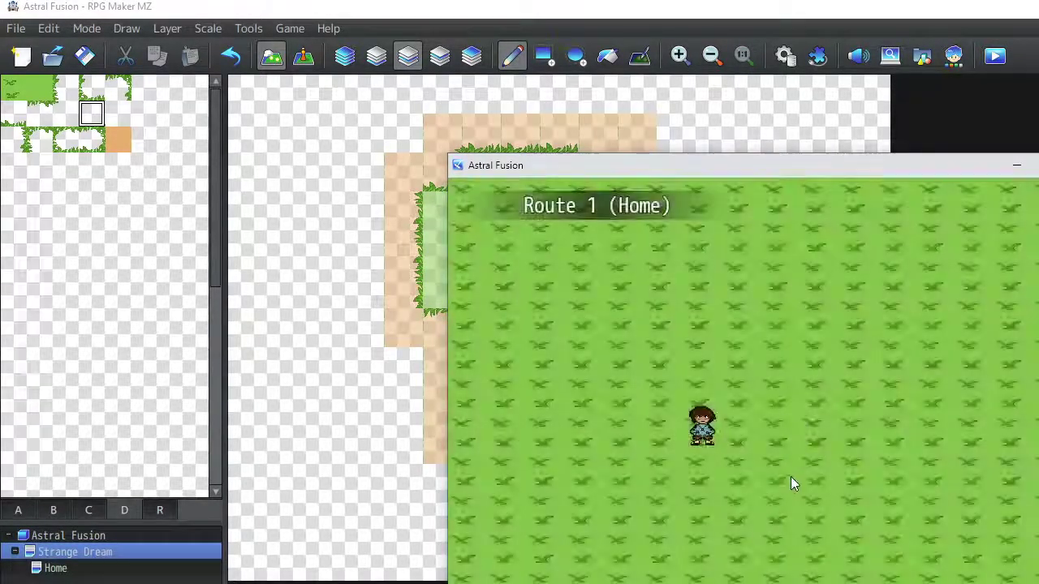
pyautogui.hotkey('alt', 'F4')
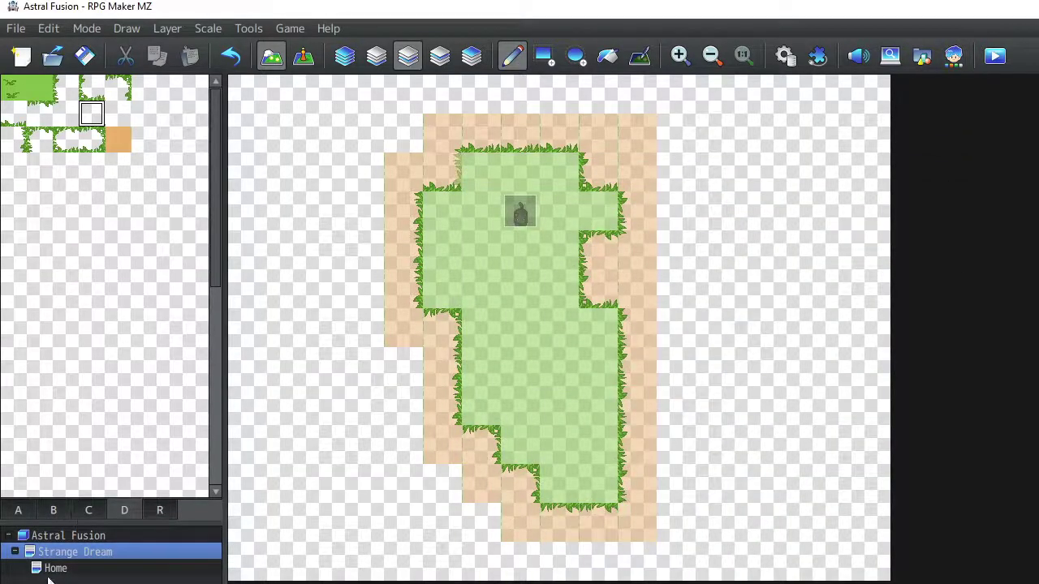
# Reopen the Strange Dream map from Home, enter Event mode, and dismiss a tile's event menu.
pyautogui.click(50, 571)
pyautogui.click(75, 554)
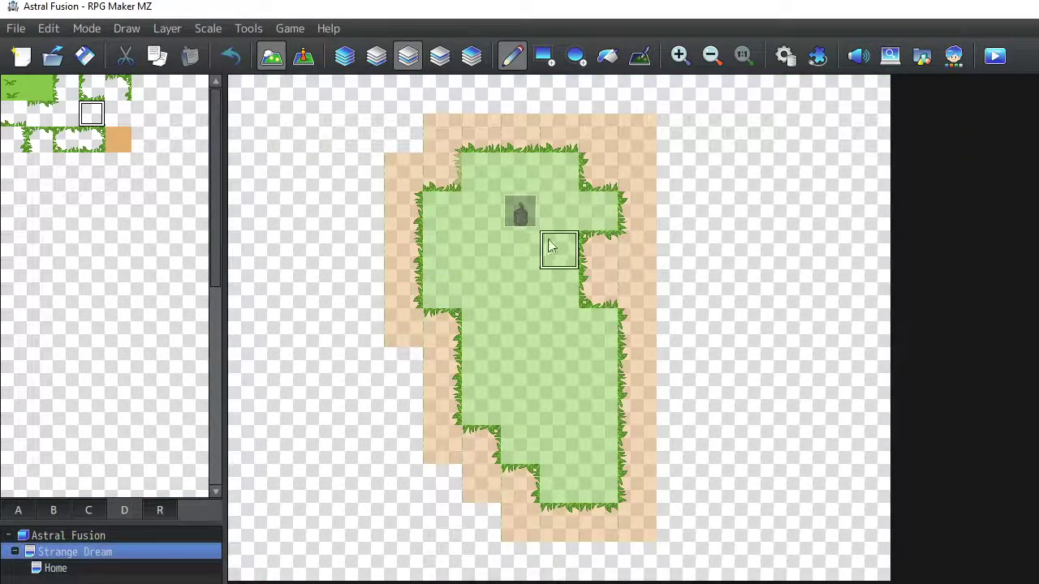
pyautogui.click(302, 55)
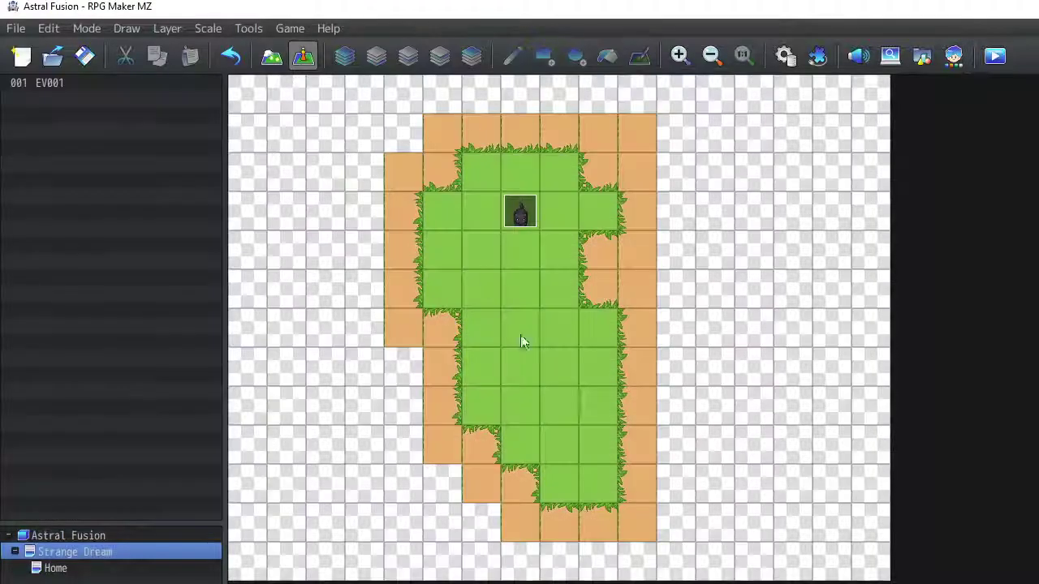
pyautogui.rightClick(568, 396)
pyautogui.click(112, 138)
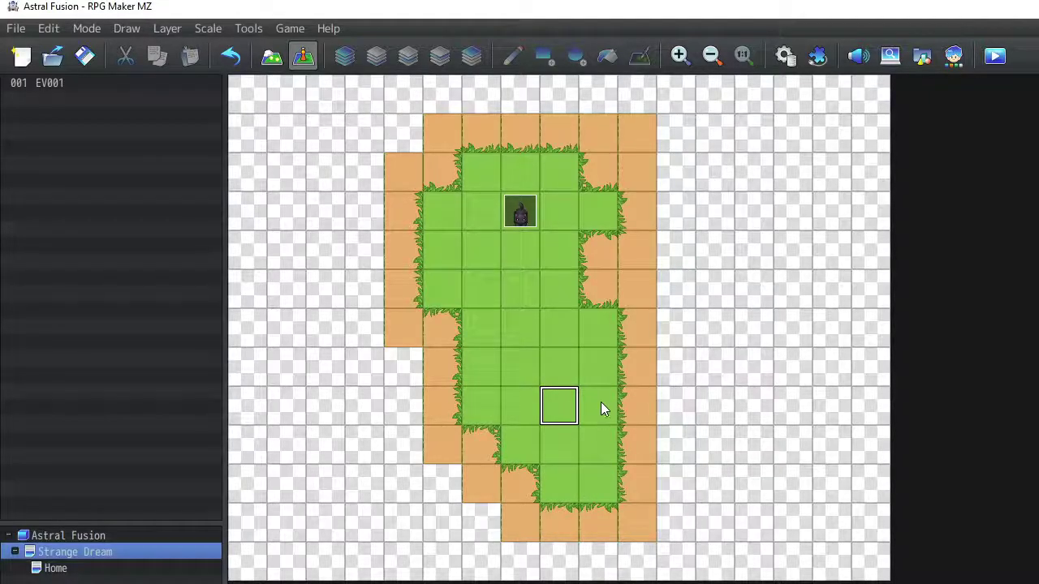
pyautogui.click(785, 54)
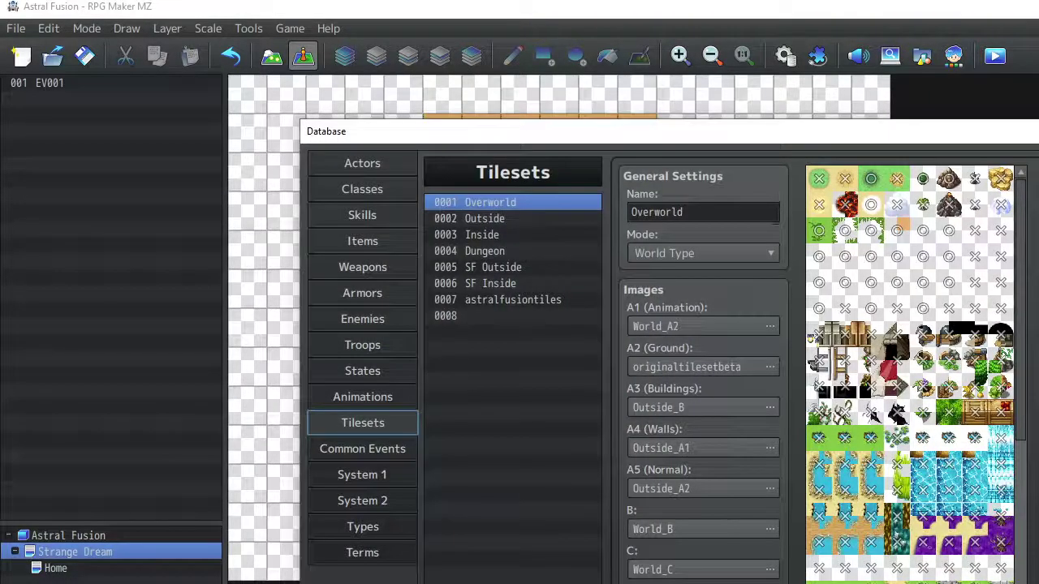
pyautogui.press('Escape')
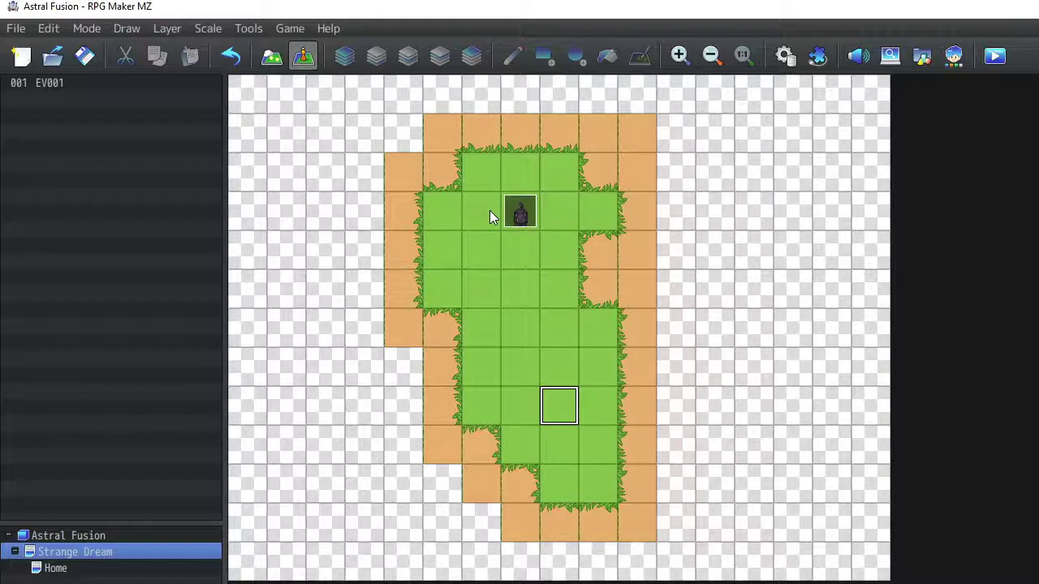
pyautogui.click(782, 59)
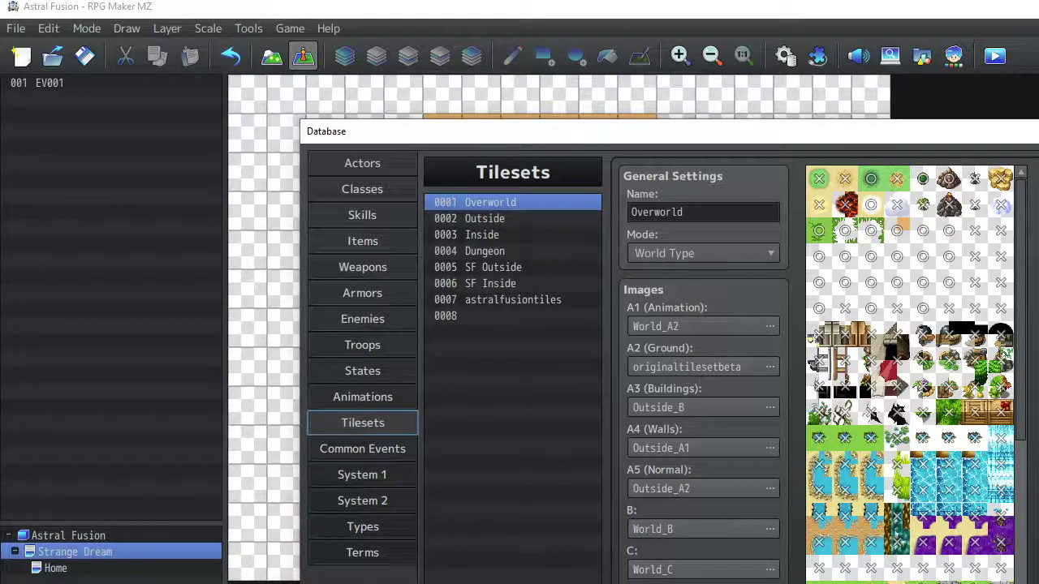
pyautogui.press('Escape')
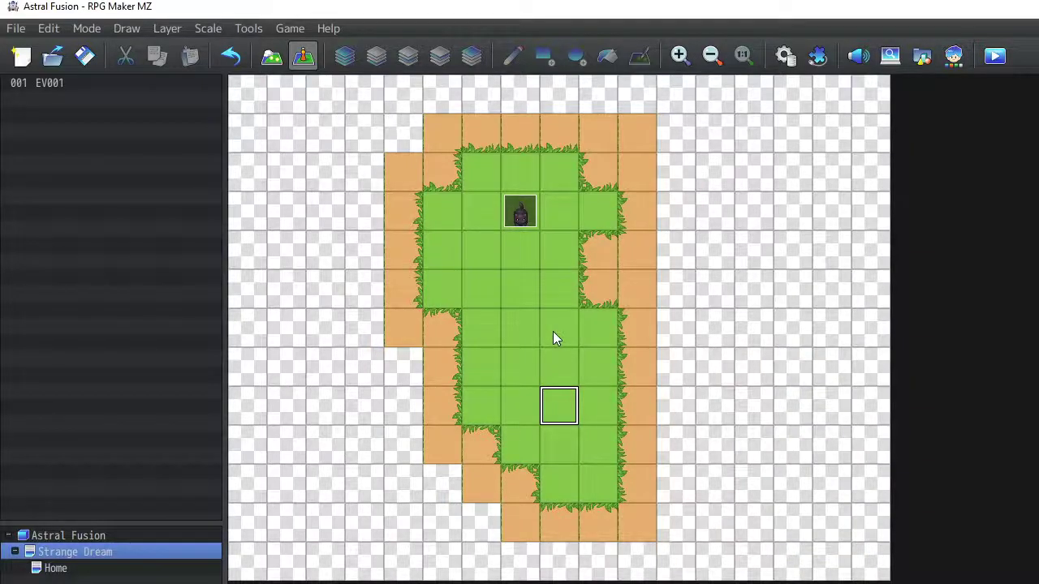